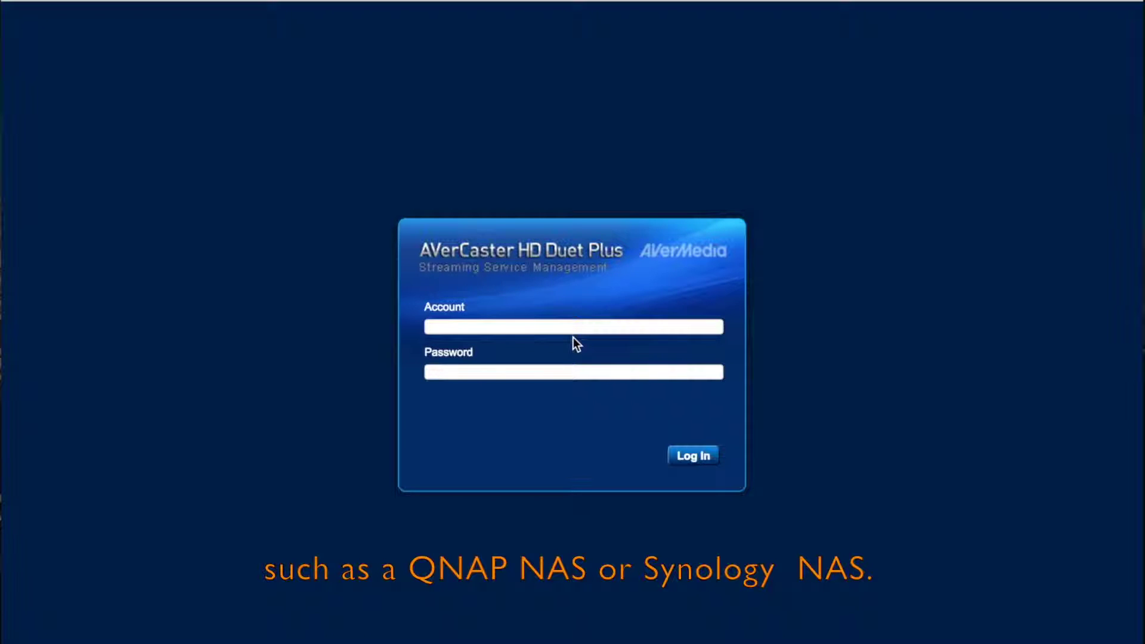
Enter account name 'admin' and the administrator password in the login fields
{"action": "left_click", "coordinate": [577, 319]}
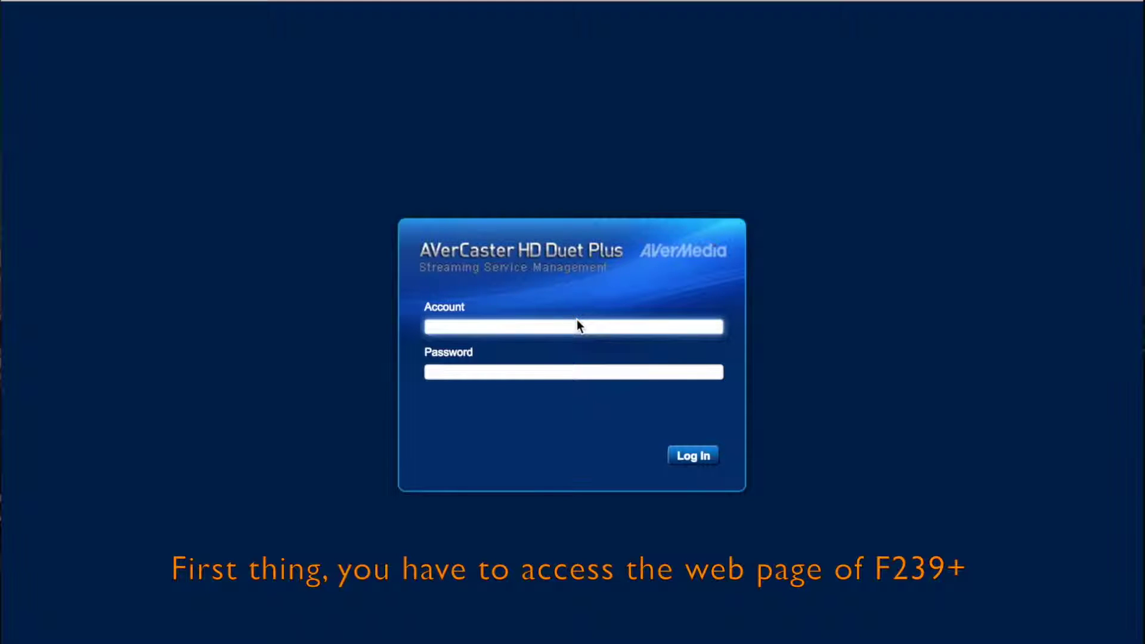
{"action": "type", "text": "ad"}
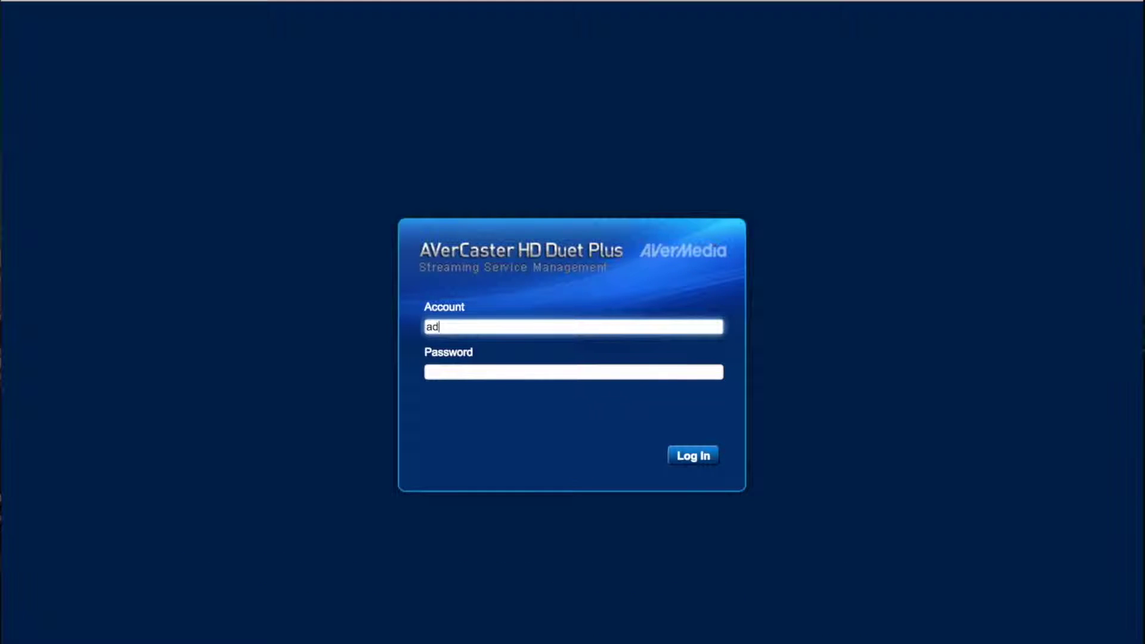
{"action": "type", "text": "min"}
{"action": "key", "text": "Tab"}
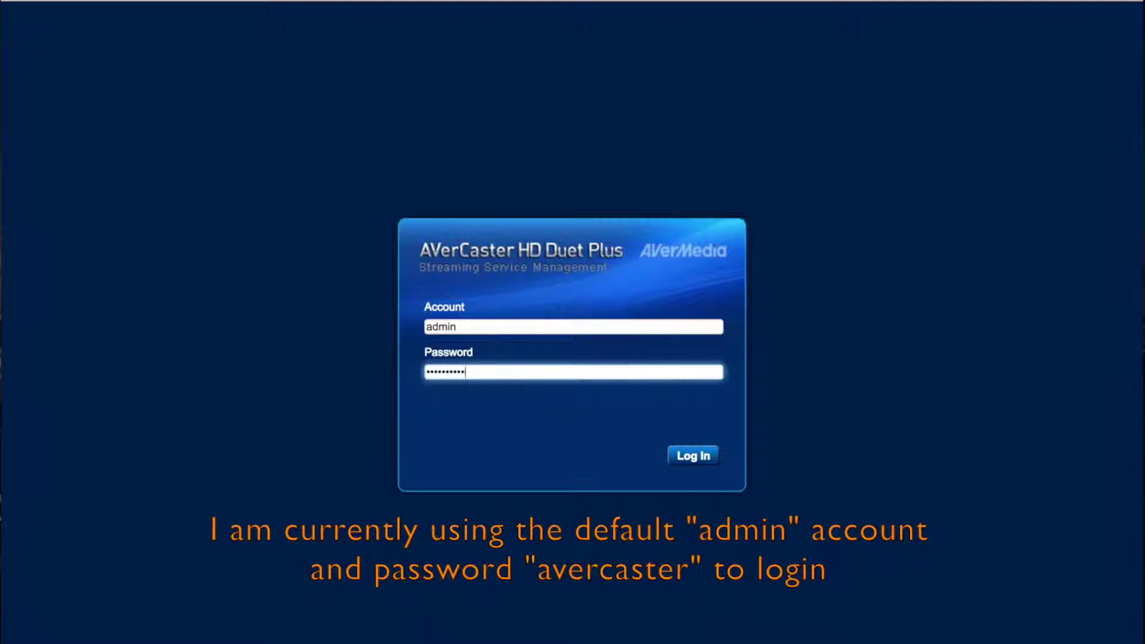
Log in to reach the Broadcast List showing the HDMI channel with a YouTube RTMP output
{"action": "left_click", "coordinate": [693, 456]}
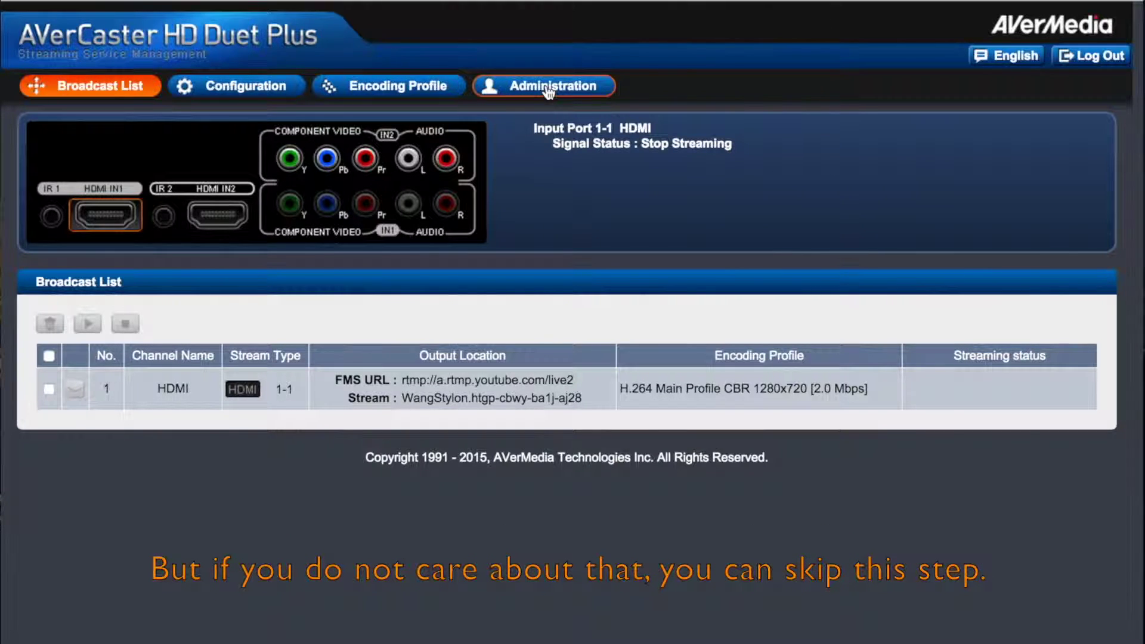
Go to Administration and bring Time Settings into view, showing system time 2015/12/30 06:54 AM
{"action": "left_click", "coordinate": [549, 89]}
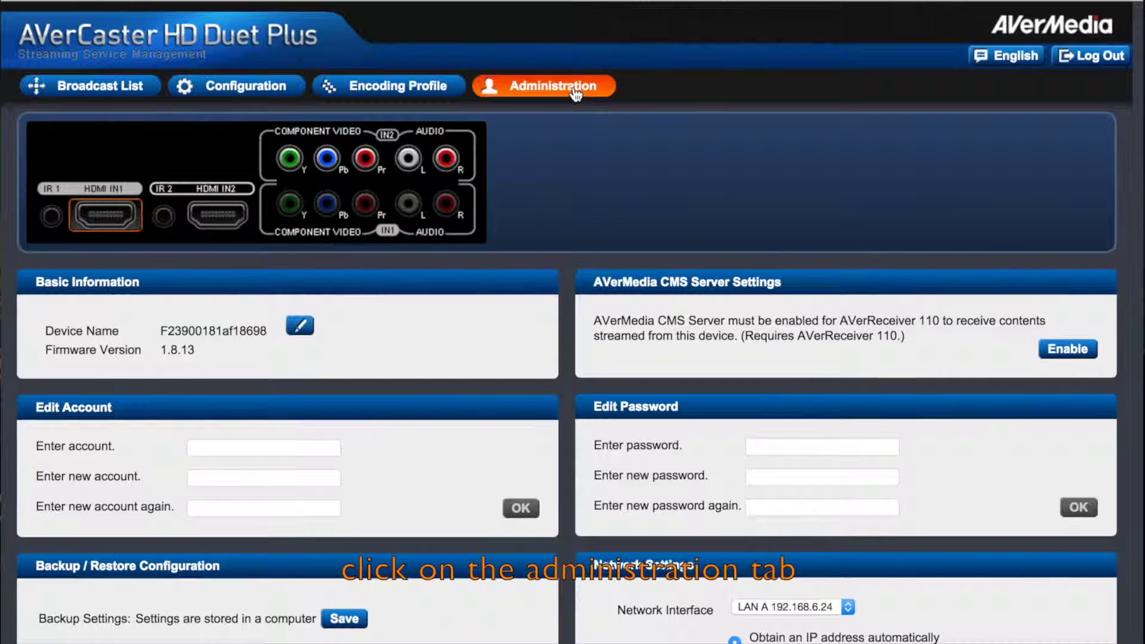
{"action": "scroll", "coordinate": [790, 445], "scroll_direction": "down", "scroll_amount": 3}
{"action": "scroll", "coordinate": [791, 445], "scroll_direction": "down", "scroll_amount": 9}
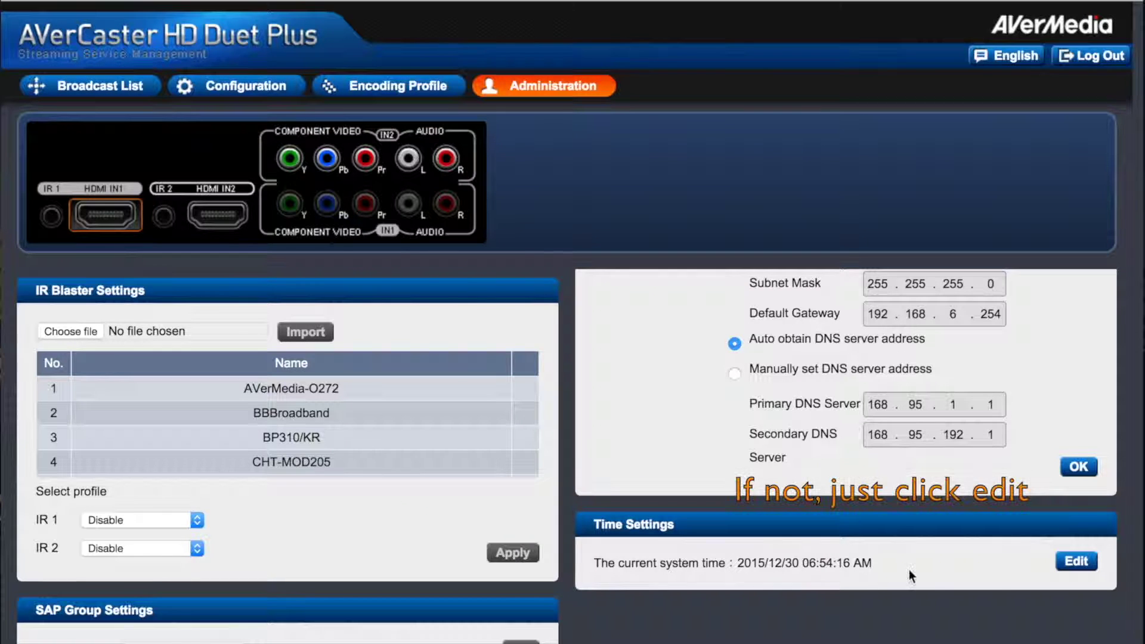
{"action": "left_click", "coordinate": [1074, 562]}
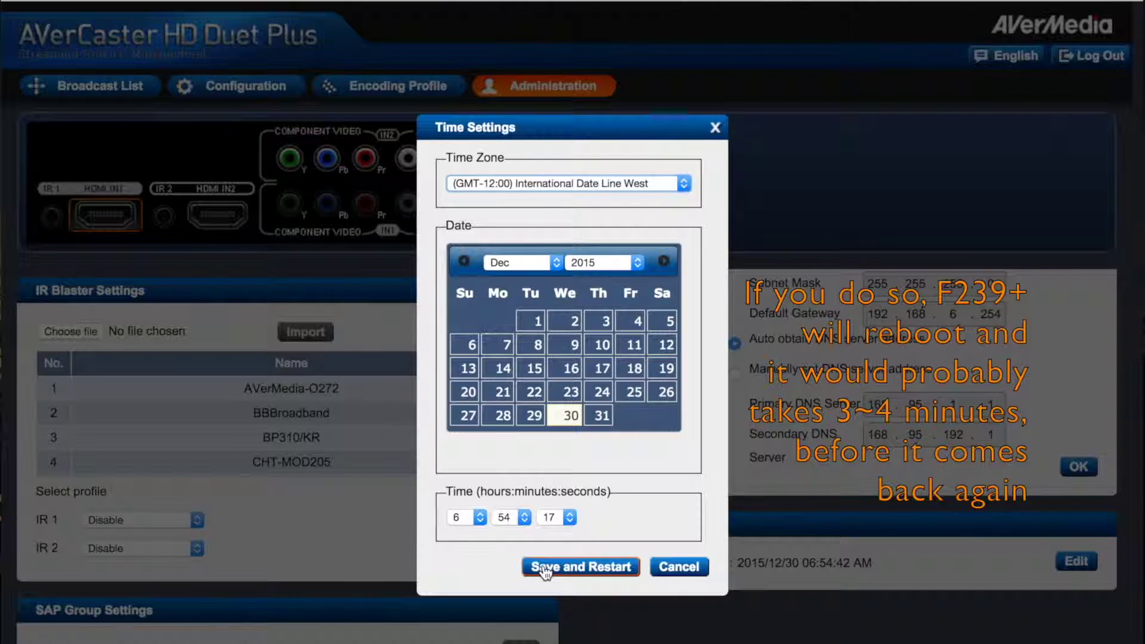
{"action": "left_click", "coordinate": [665, 569]}
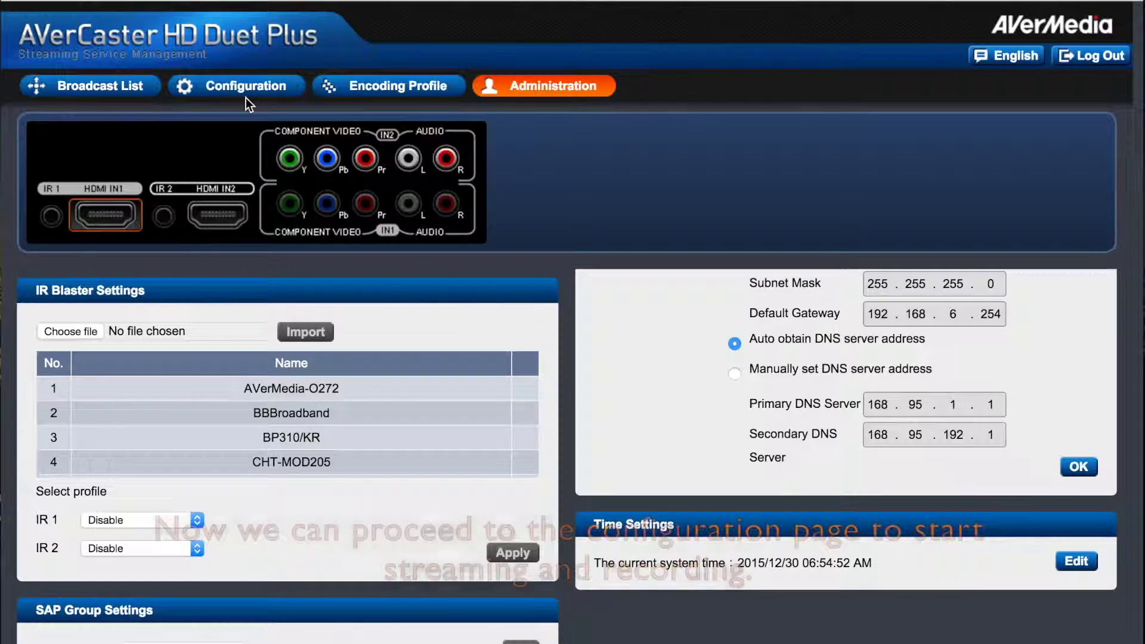
Configure the HDMI channel for RTMP Publish with H.264 Main Profile CBR 1280x720 [2.0 Mbps]
{"action": "left_click", "coordinate": [232, 89]}
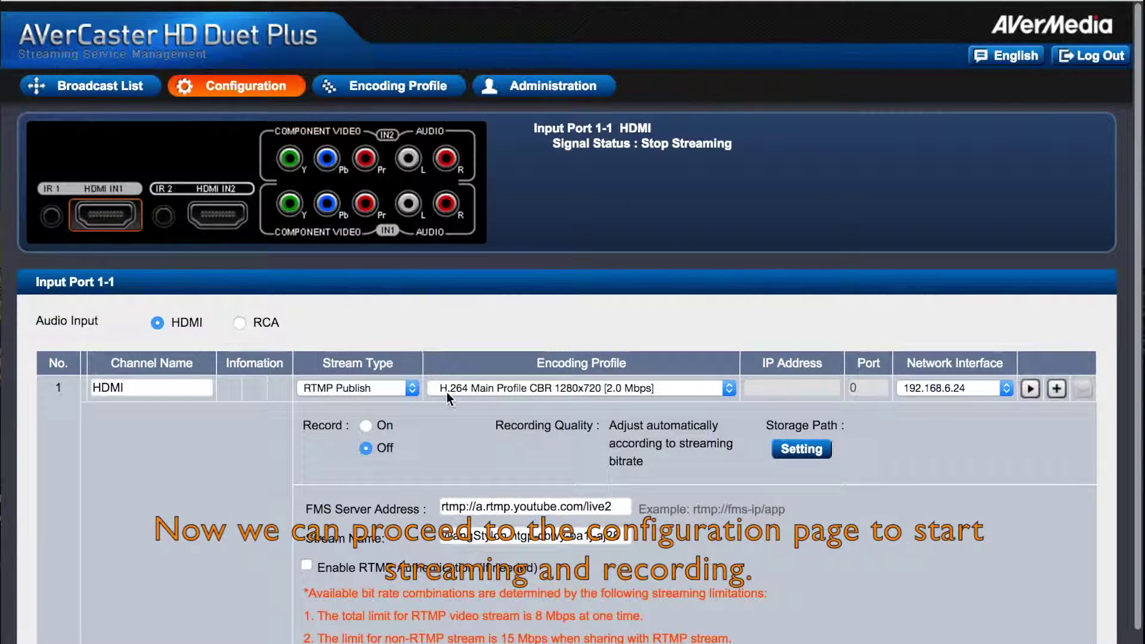
{"action": "left_click", "coordinate": [340, 388]}
{"action": "left_click", "coordinate": [340, 387]}
{"action": "left_click", "coordinate": [547, 388]}
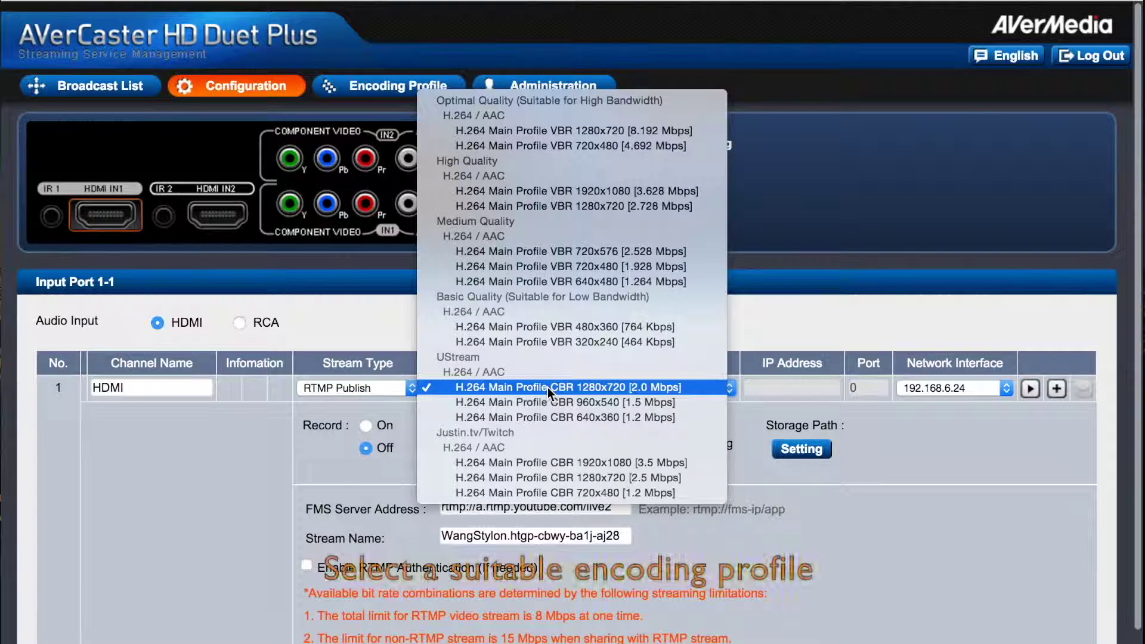
{"action": "left_click", "coordinate": [548, 388]}
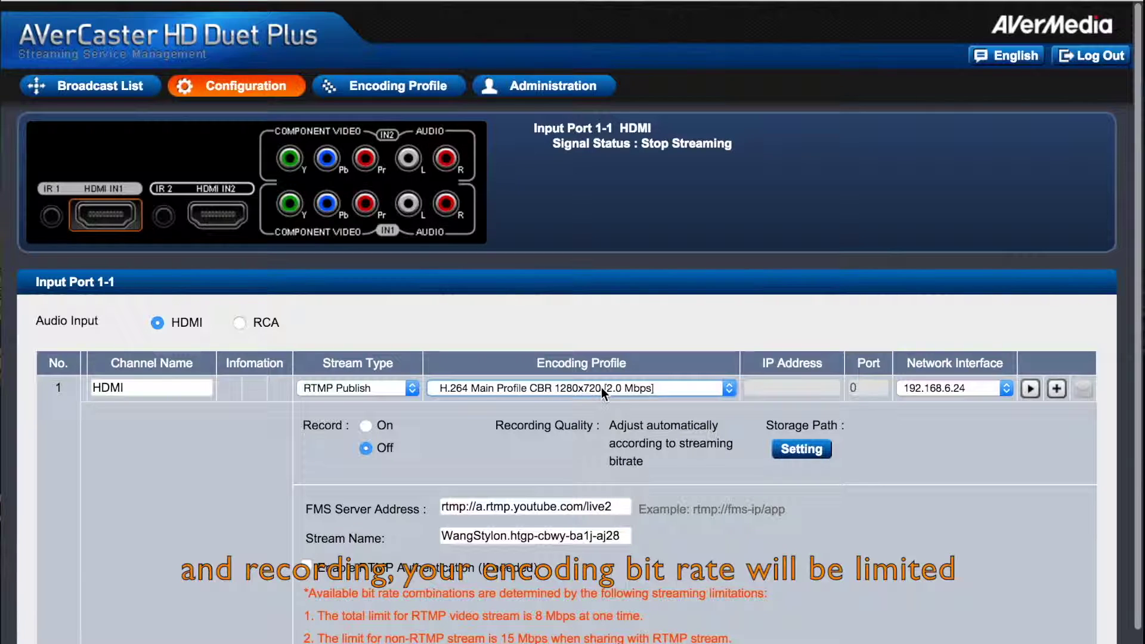
{"action": "left_click", "coordinate": [639, 388]}
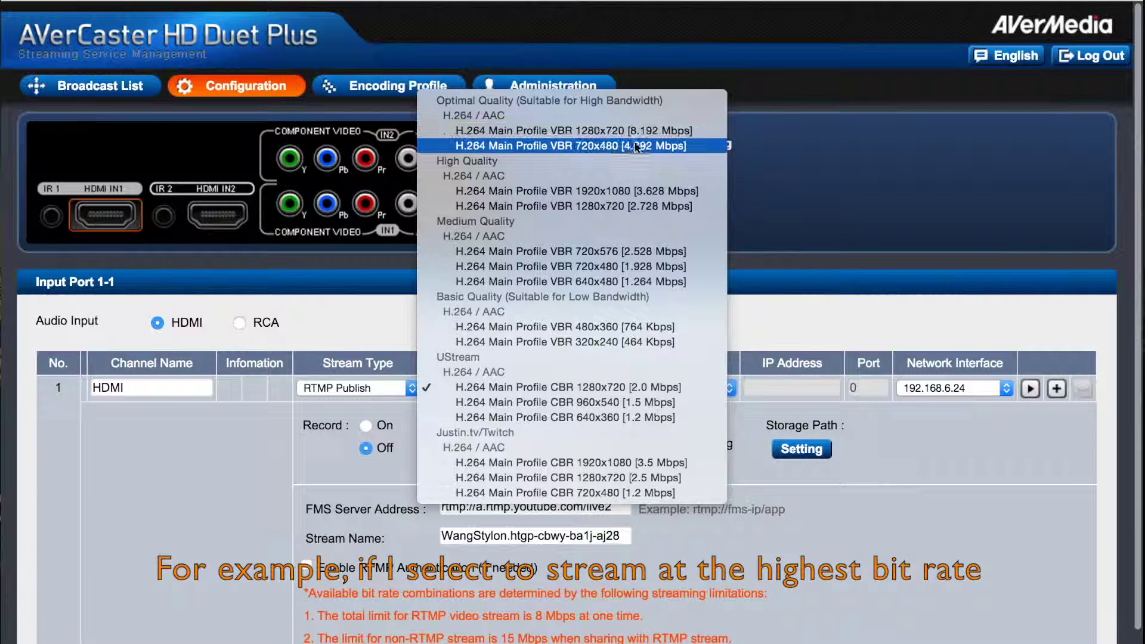
{"action": "left_click", "coordinate": [672, 129]}
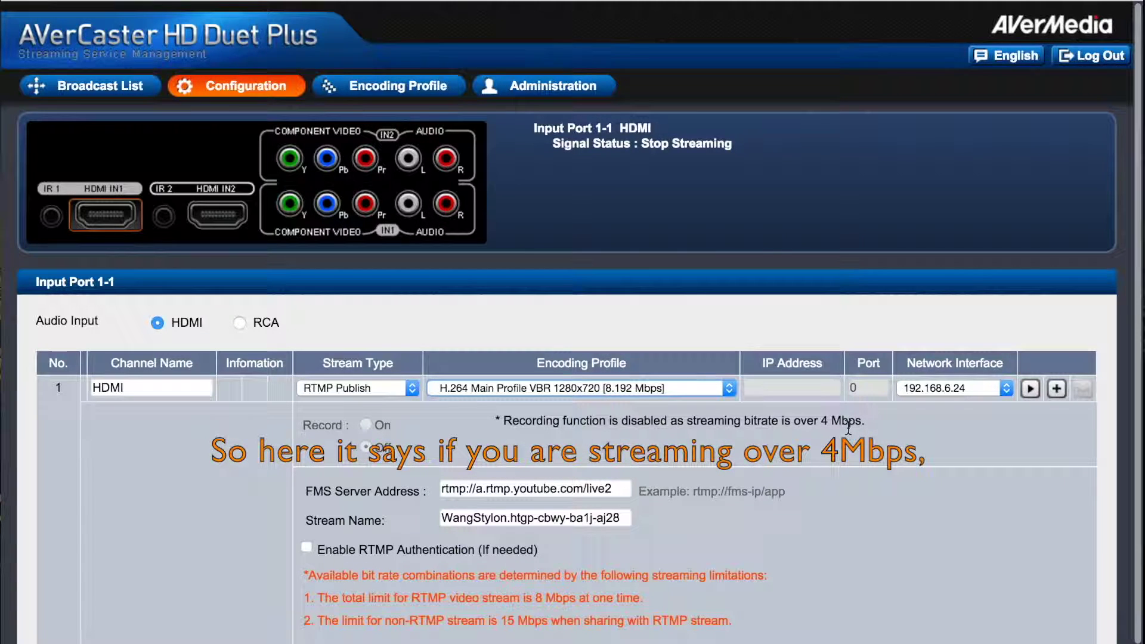
{"action": "left_click", "coordinate": [664, 390]}
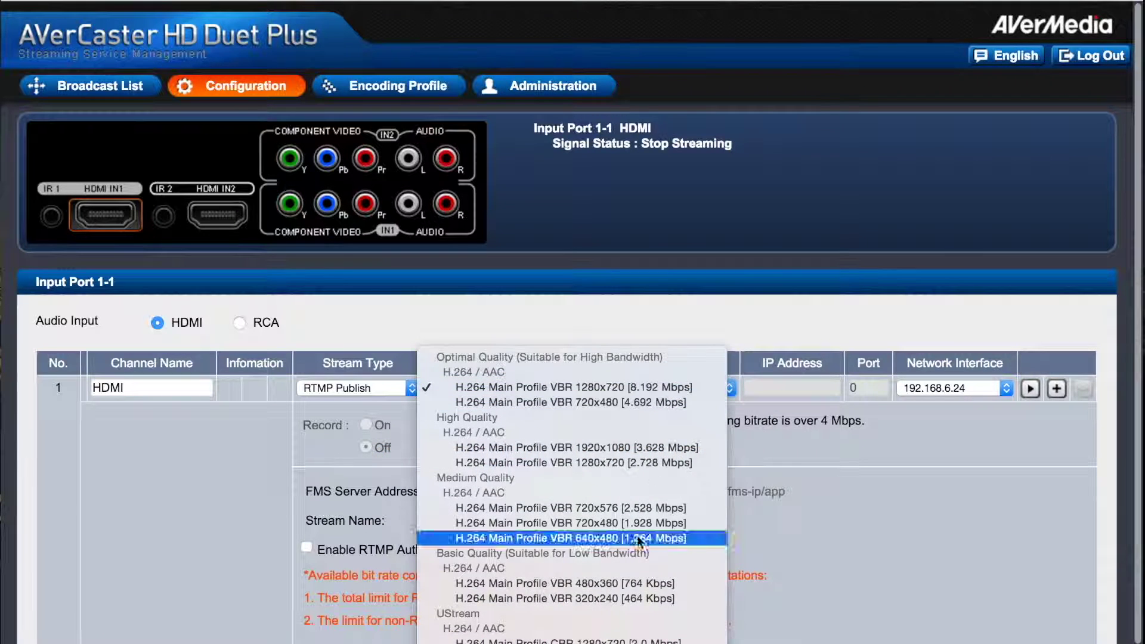
{"action": "left_click", "coordinate": [623, 641]}
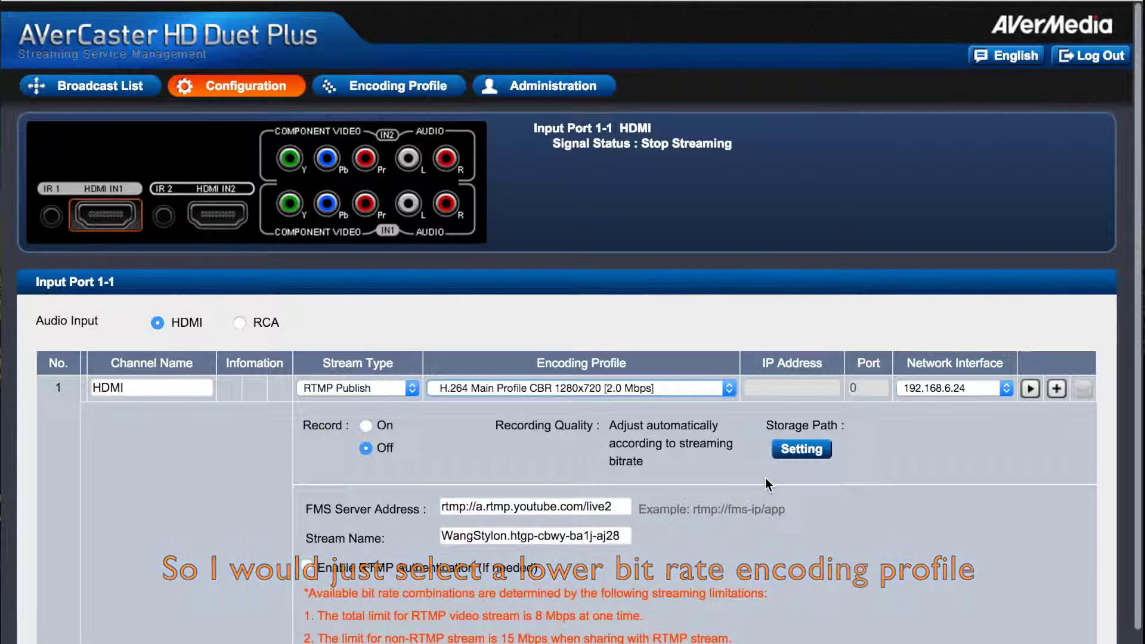
{"action": "scroll", "coordinate": [667, 434], "scroll_direction": "down", "scroll_amount": 1}
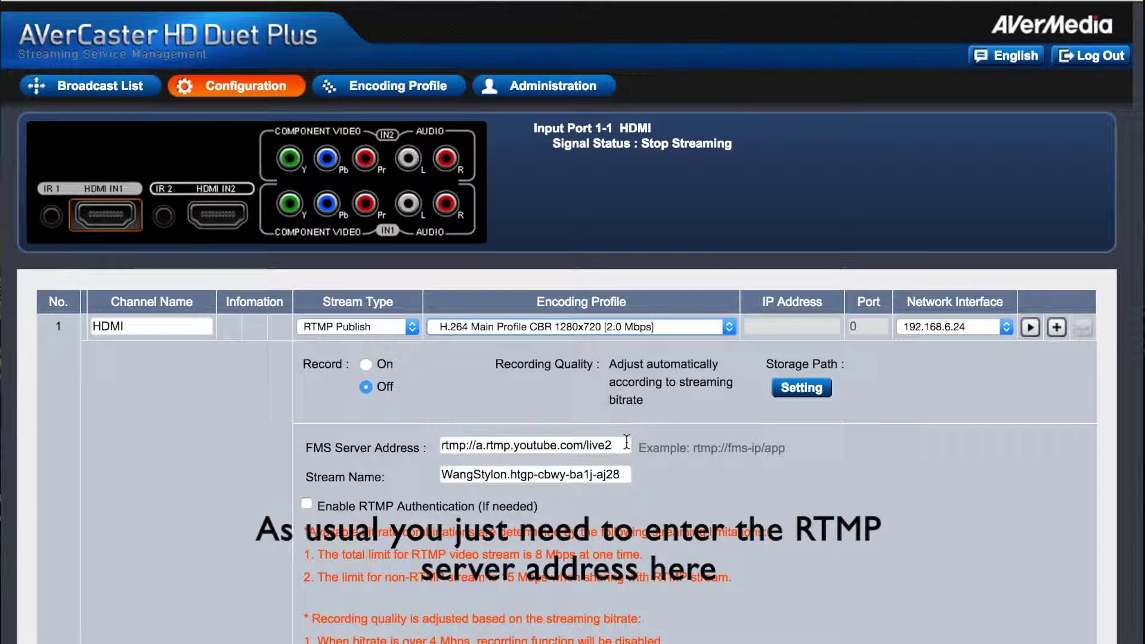
{"action": "left_click", "coordinate": [627, 444]}
{"action": "left_click", "coordinate": [624, 475]}
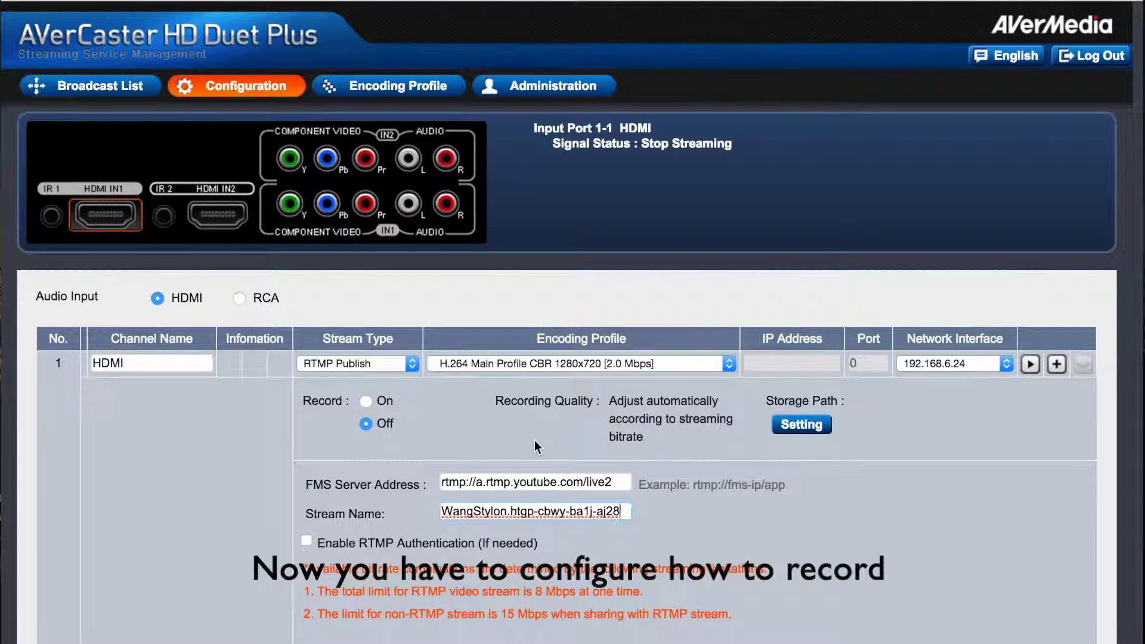
Set Record to On and begin entering the storage server's IP address in Storage Path Setting
{"action": "left_click", "coordinate": [365, 402]}
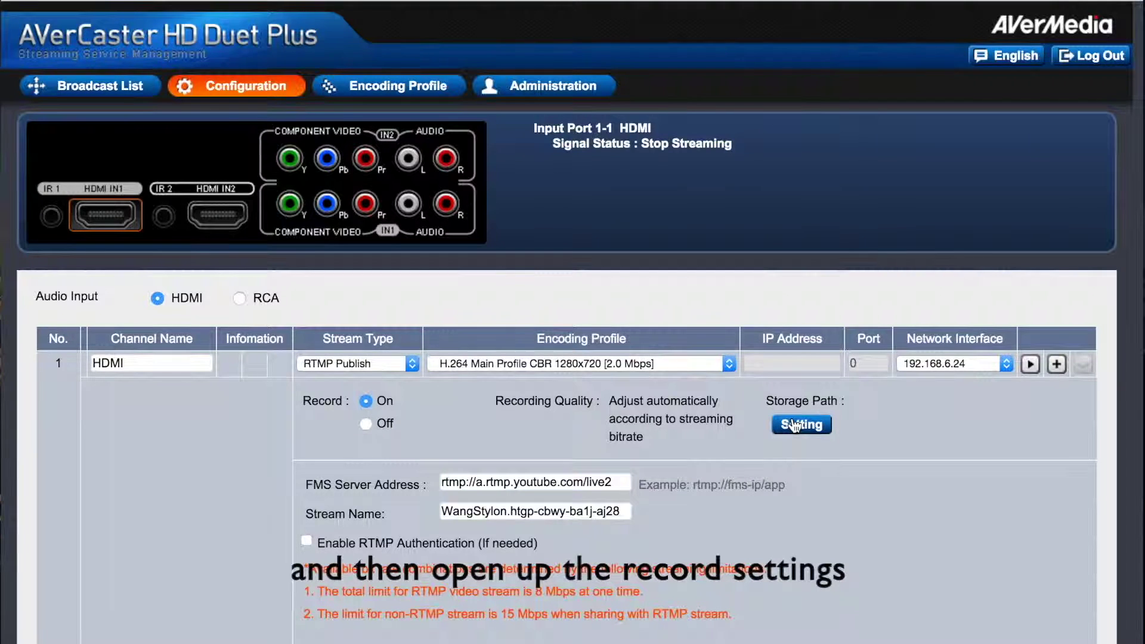
{"action": "left_click", "coordinate": [793, 426]}
{"action": "left_click", "coordinate": [569, 321]}
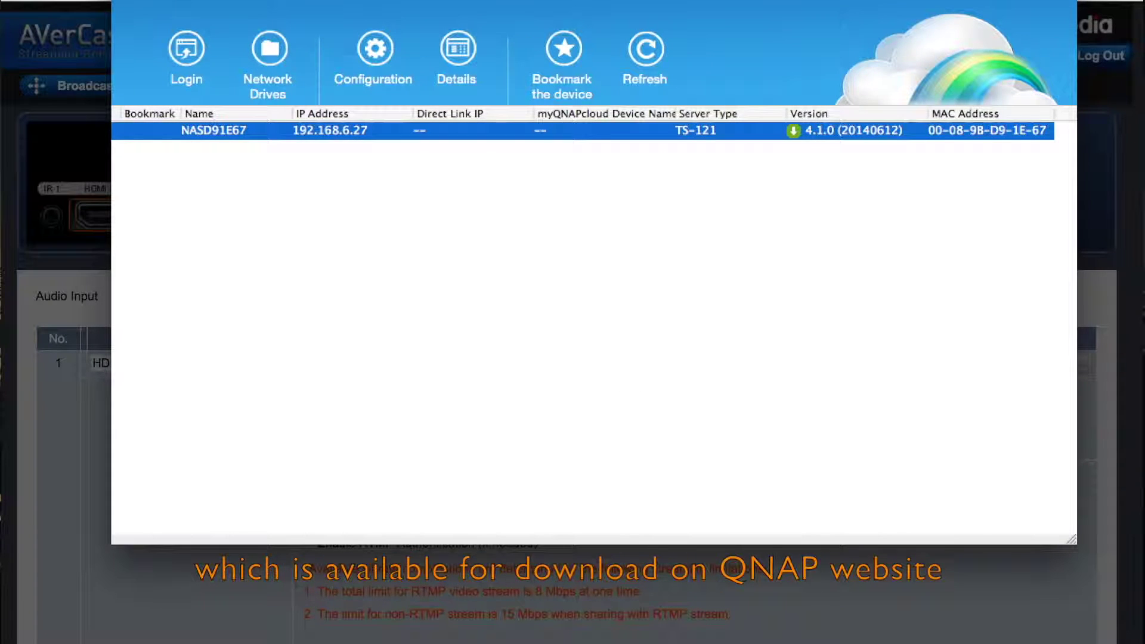
Rescan the network in Qfinder and select NAS NASD91E67 to read its IP 192.168.6.27
{"action": "left_click_drag", "start_coordinate": [579, 3], "coordinate": [549, 38]}
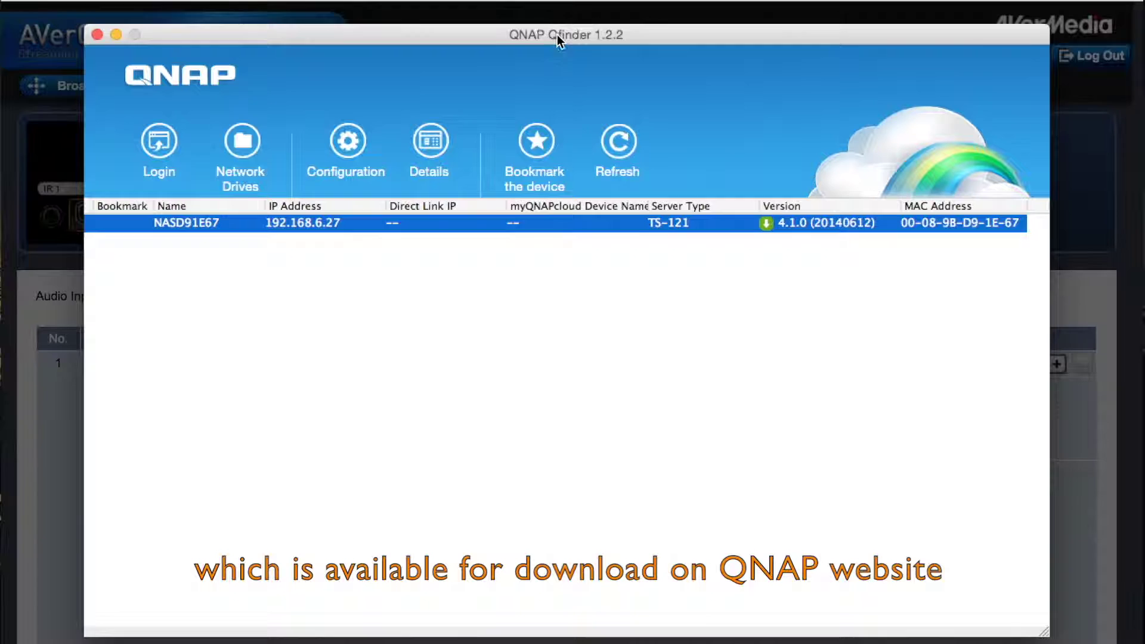
{"action": "left_click", "coordinate": [617, 141]}
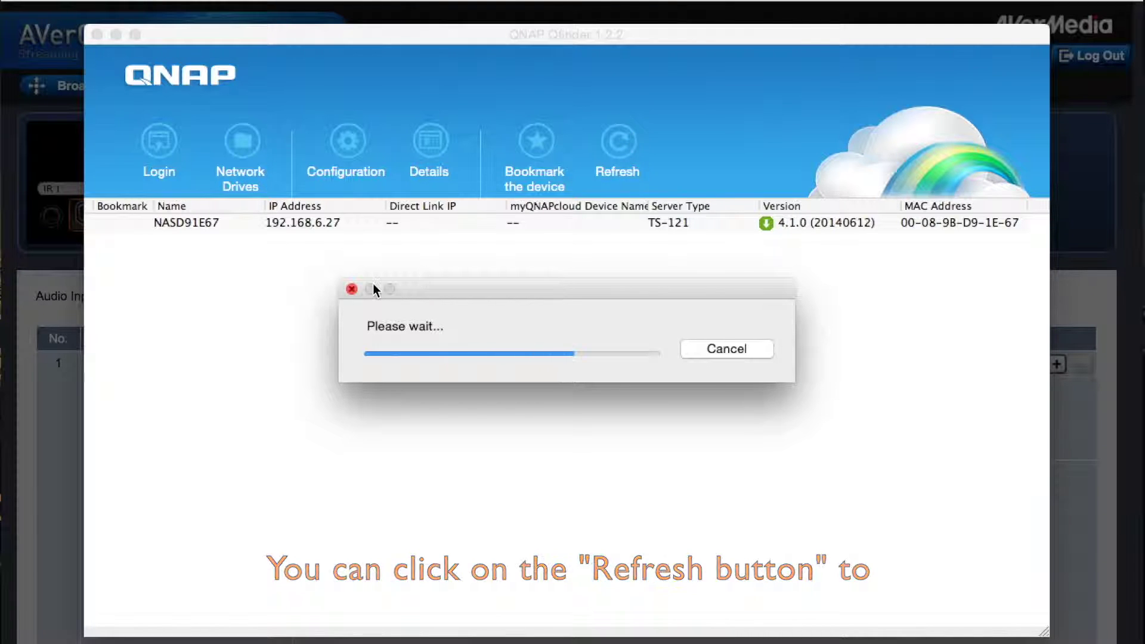
{"action": "left_click", "coordinate": [322, 222]}
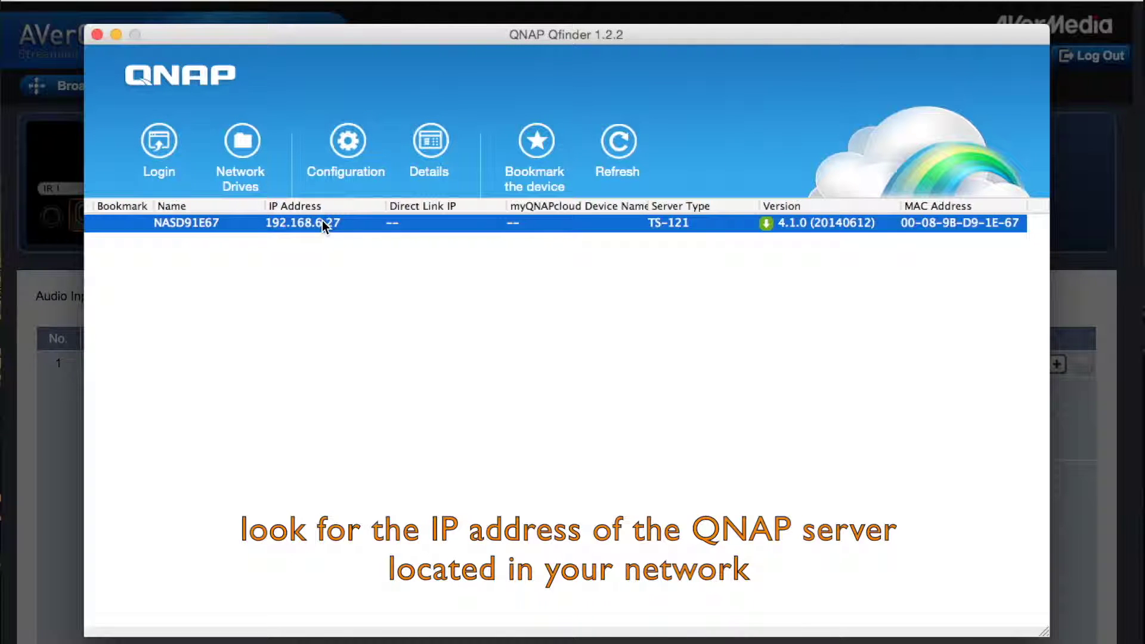
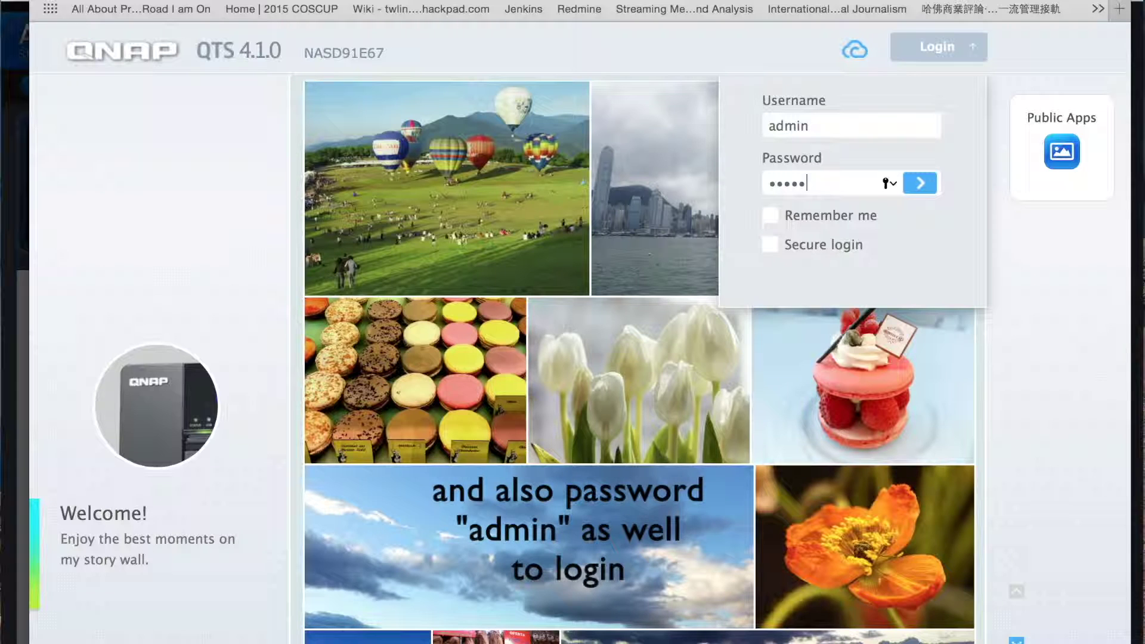
Submit the NAS login and bring up the QTS main menu of applications
{"action": "left_click", "coordinate": [920, 183]}
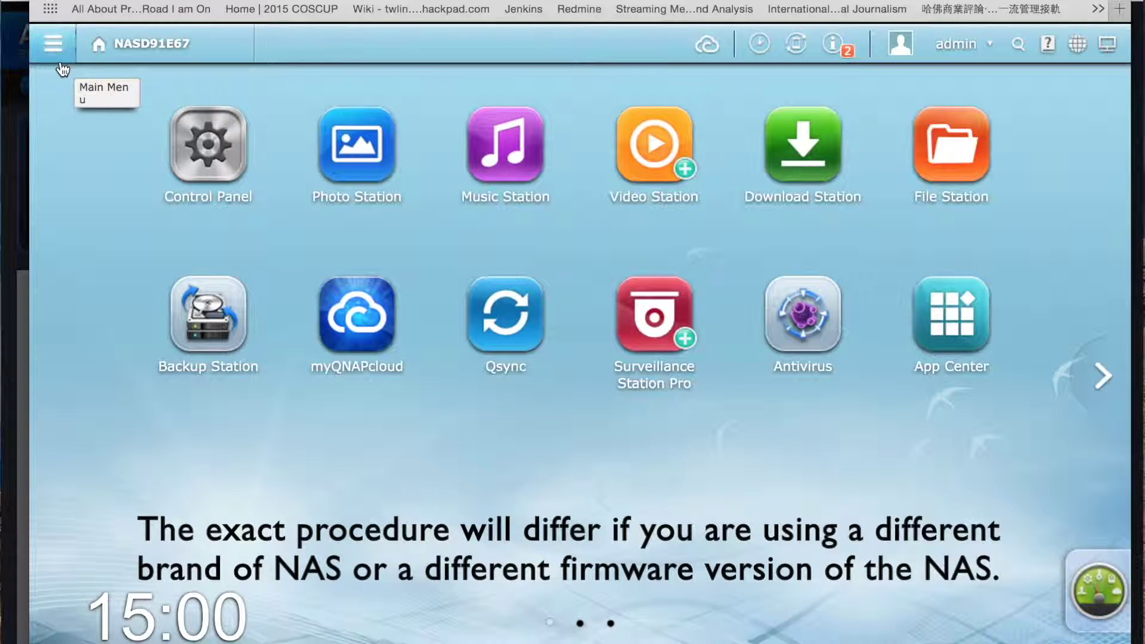
{"action": "left_click", "coordinate": [53, 44]}
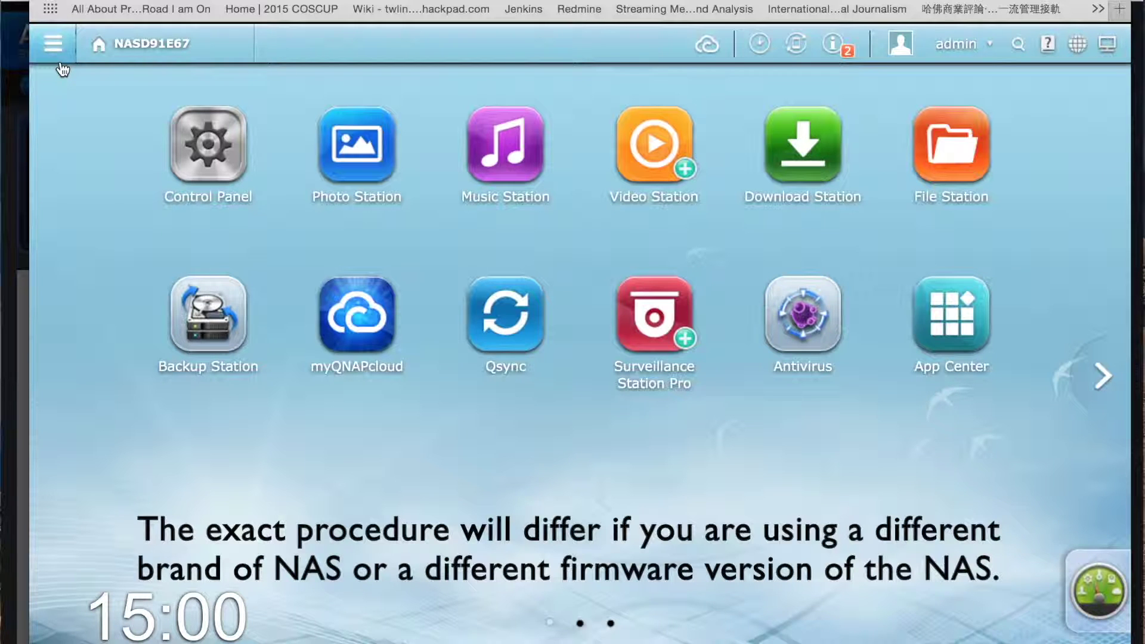
{"action": "left_click", "coordinate": [55, 53]}
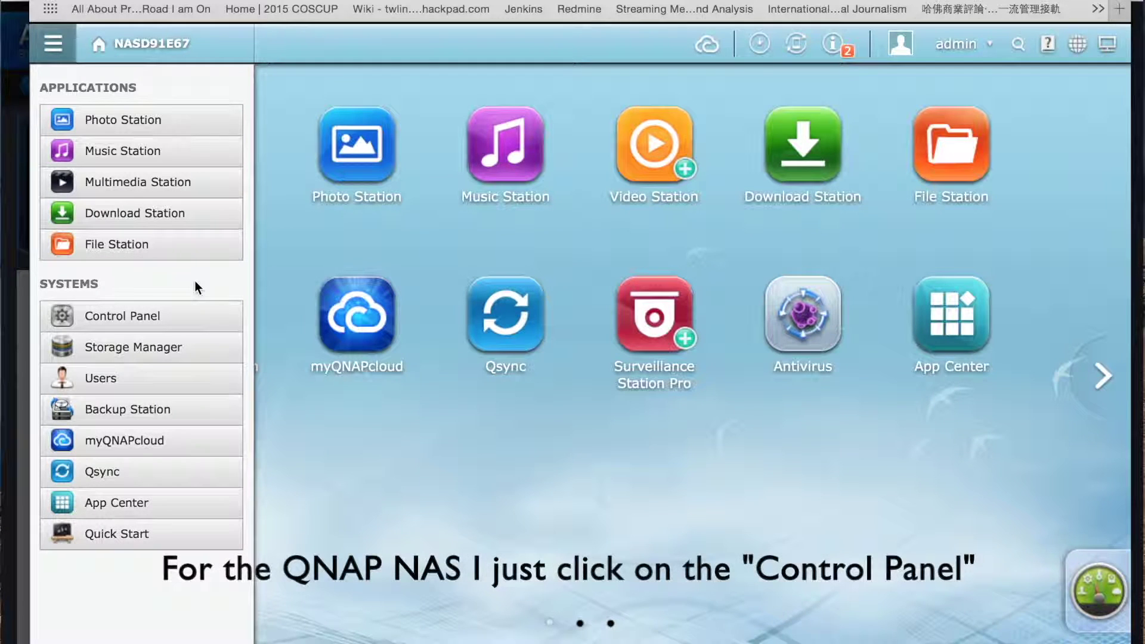
Go to Control Panel > Privilege Settings > Shared Folders and bring up the Create options
{"action": "left_click", "coordinate": [143, 320]}
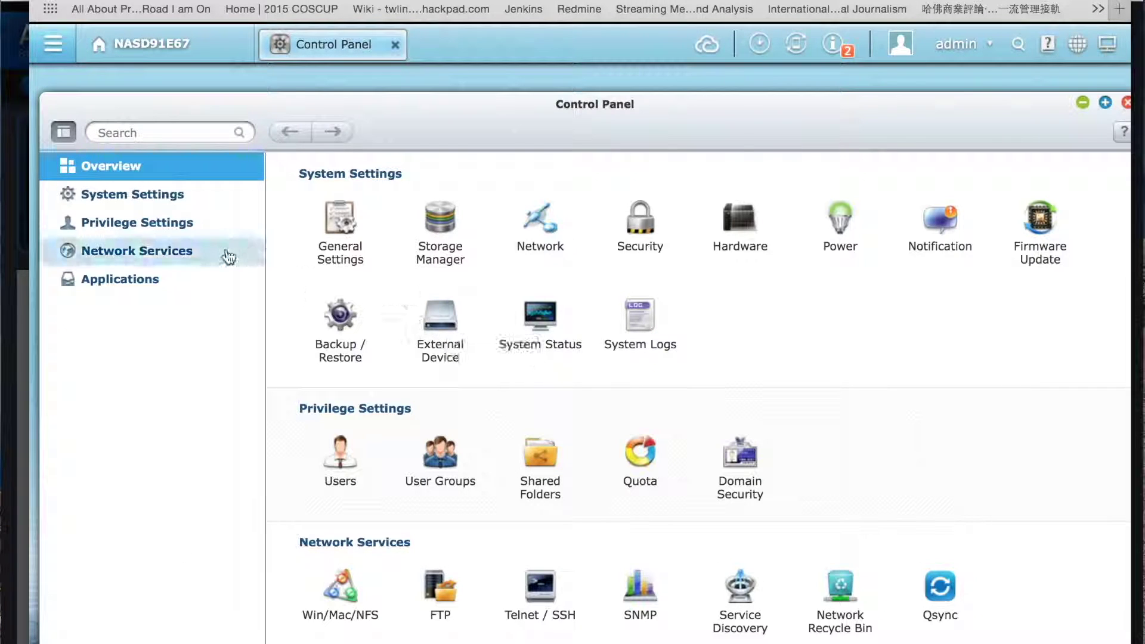
{"action": "left_click", "coordinate": [179, 230]}
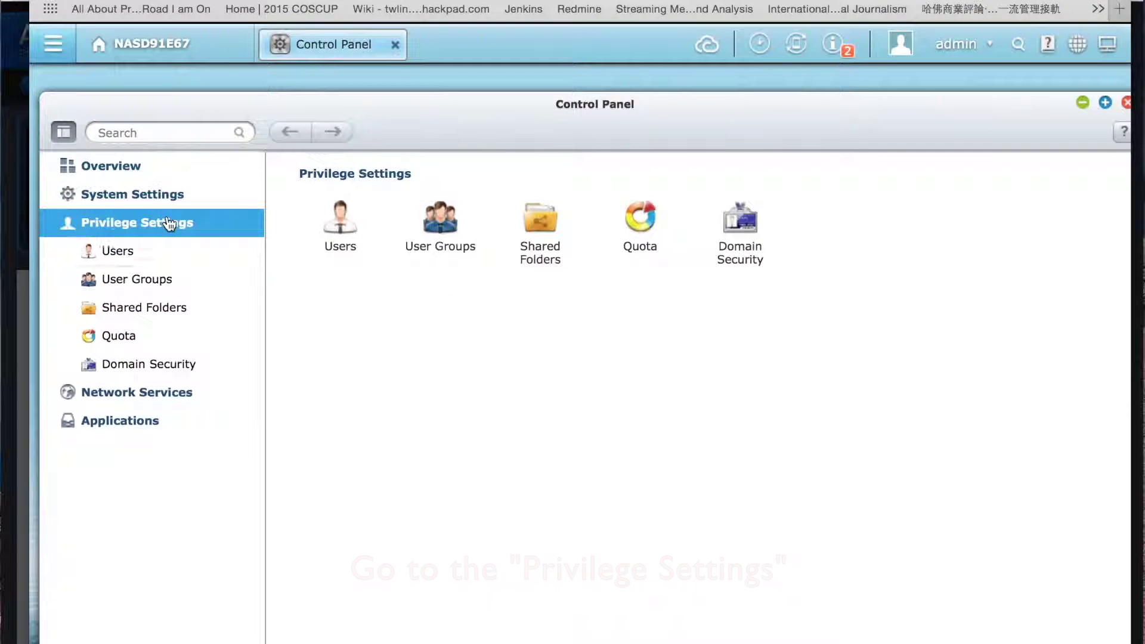
{"action": "left_click", "coordinate": [200, 316]}
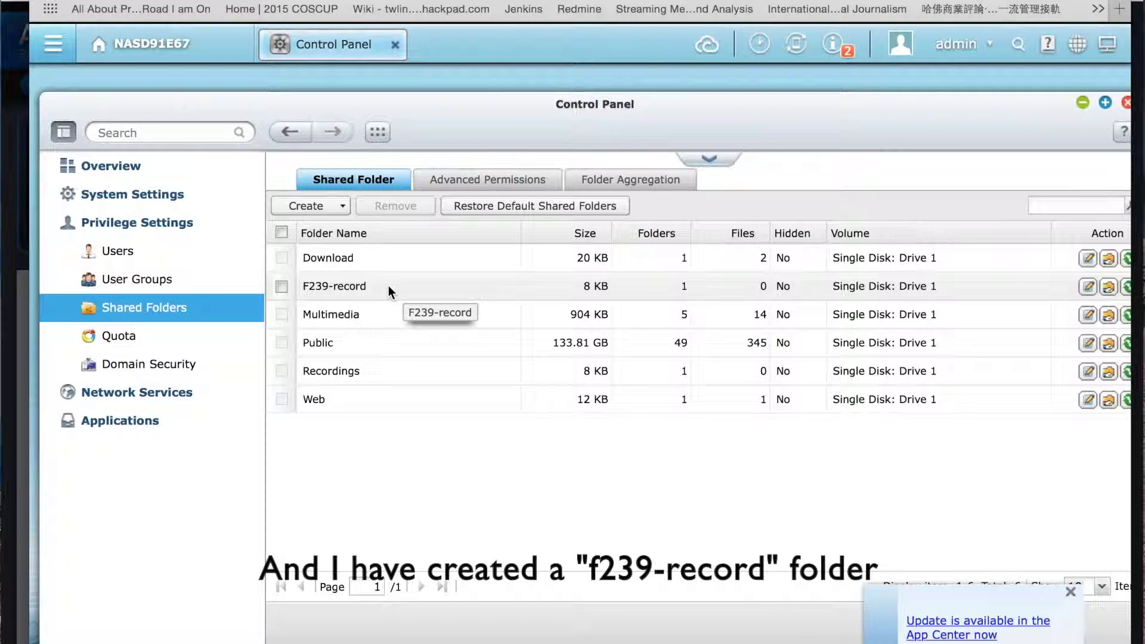
{"action": "left_click", "coordinate": [331, 206]}
Create a shared folder named 'f239-record2' on Drive 1 with default settings
{"action": "left_click", "coordinate": [326, 231]}
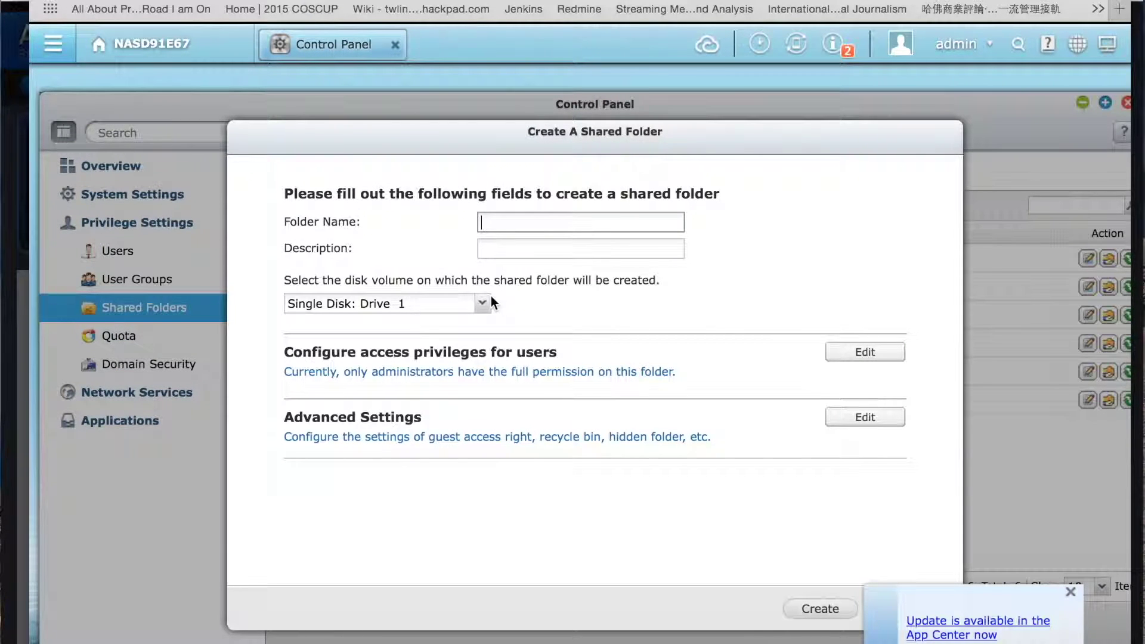
{"action": "type", "text": "f239-record2"}
{"action": "left_click", "coordinate": [818, 610]}
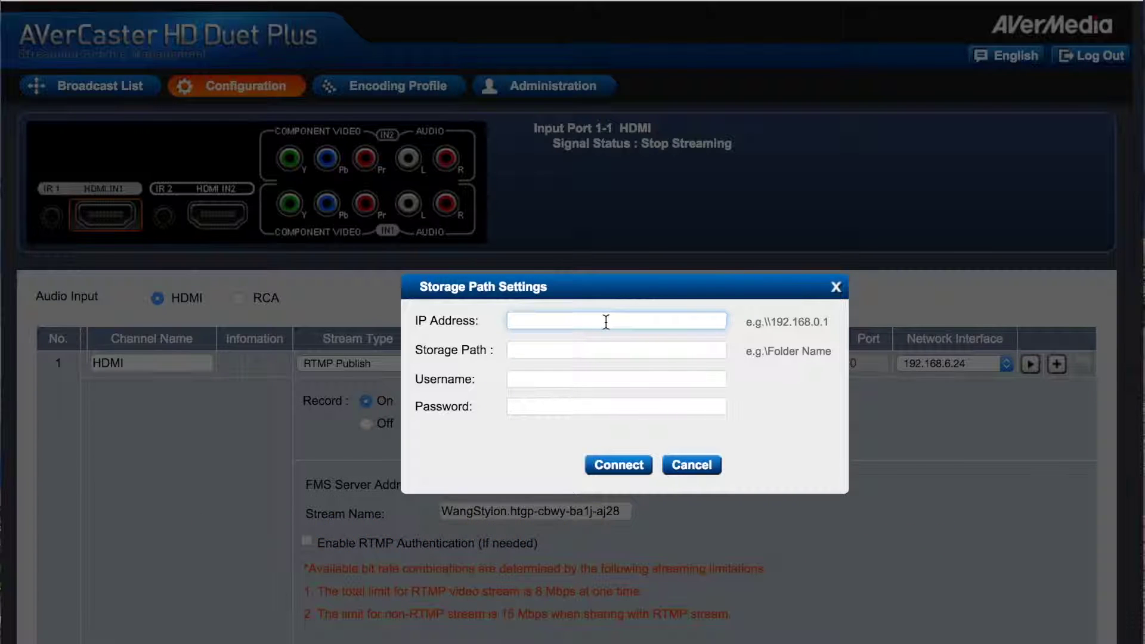
Set the storage IP address to \\192.168.6.27 and the storage path to \f239-record2
{"action": "type", "text": "\\\\"}
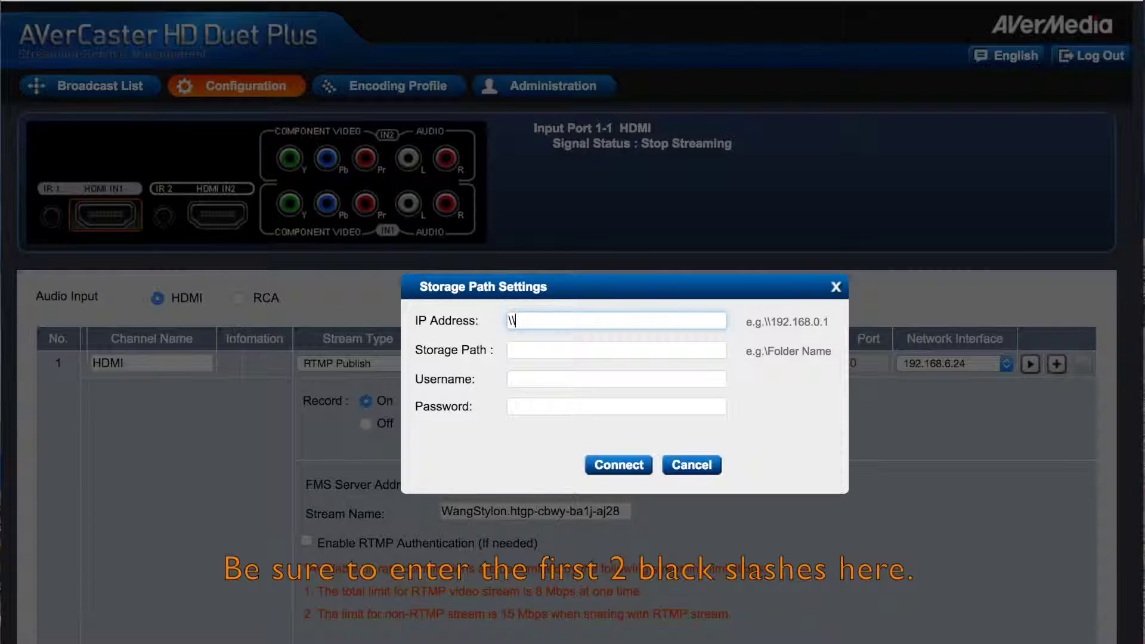
{"action": "type", "text": "192.168.6.27"}
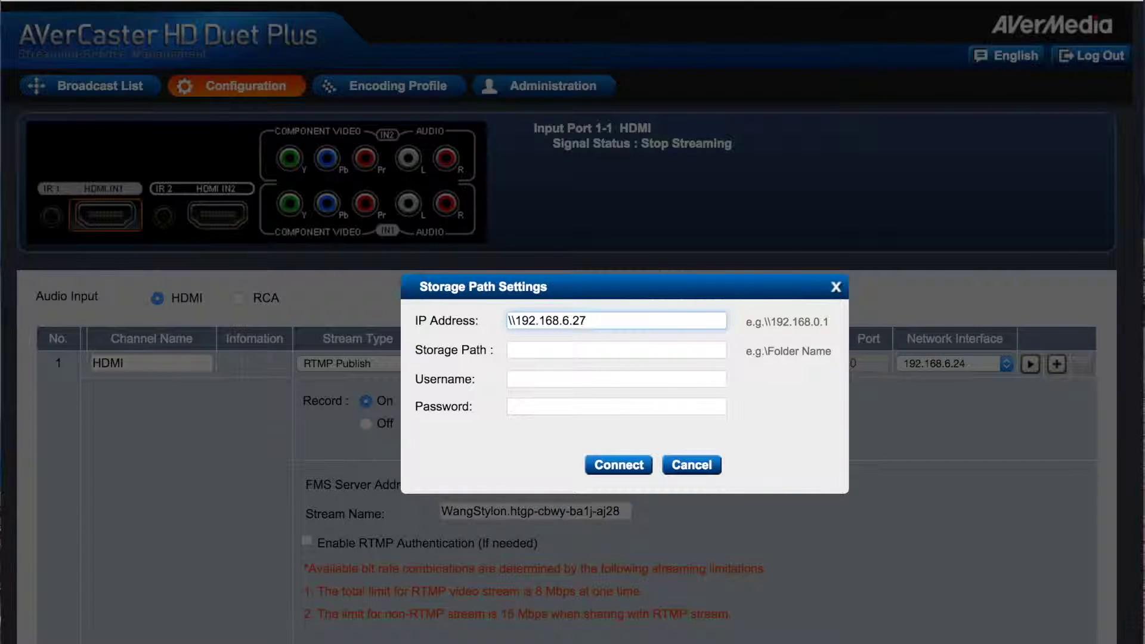
{"action": "left_click", "coordinate": [637, 352]}
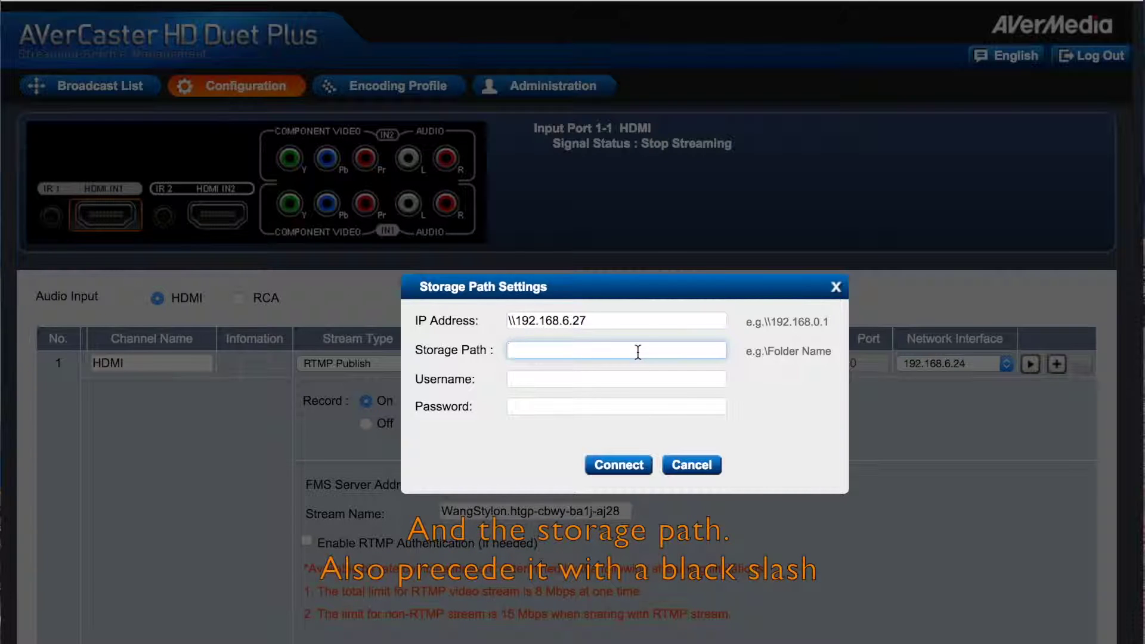
{"action": "type", "text": "\\f239-record2"}
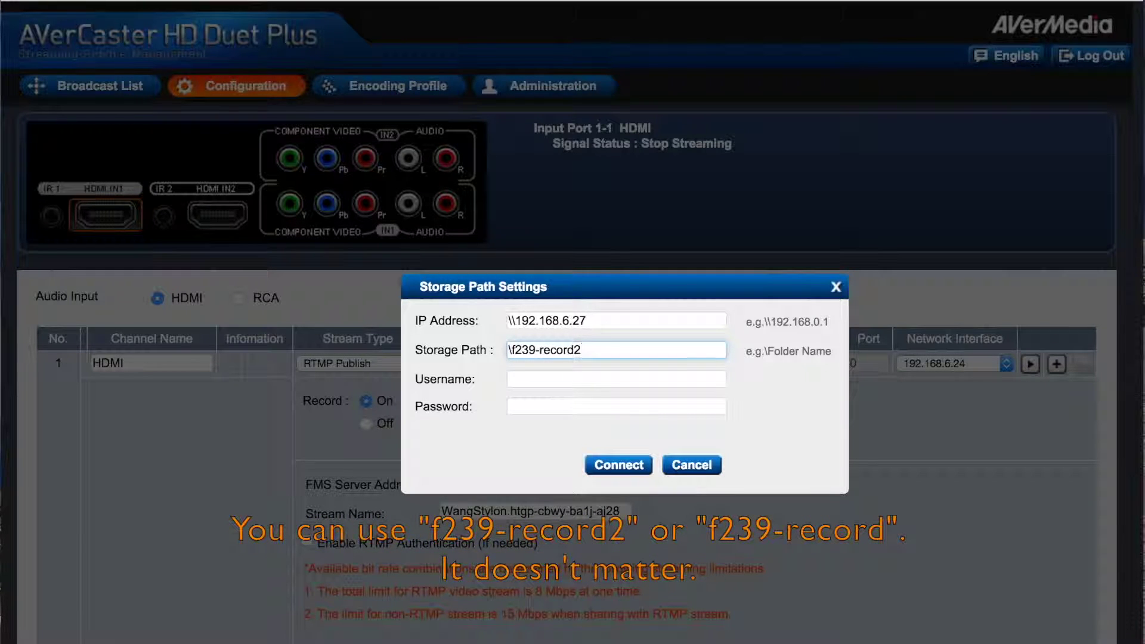
{"action": "key", "text": "BackSpace"}
Enter the NAS share's username and password in the storage settings
{"action": "left_click", "coordinate": [617, 379]}
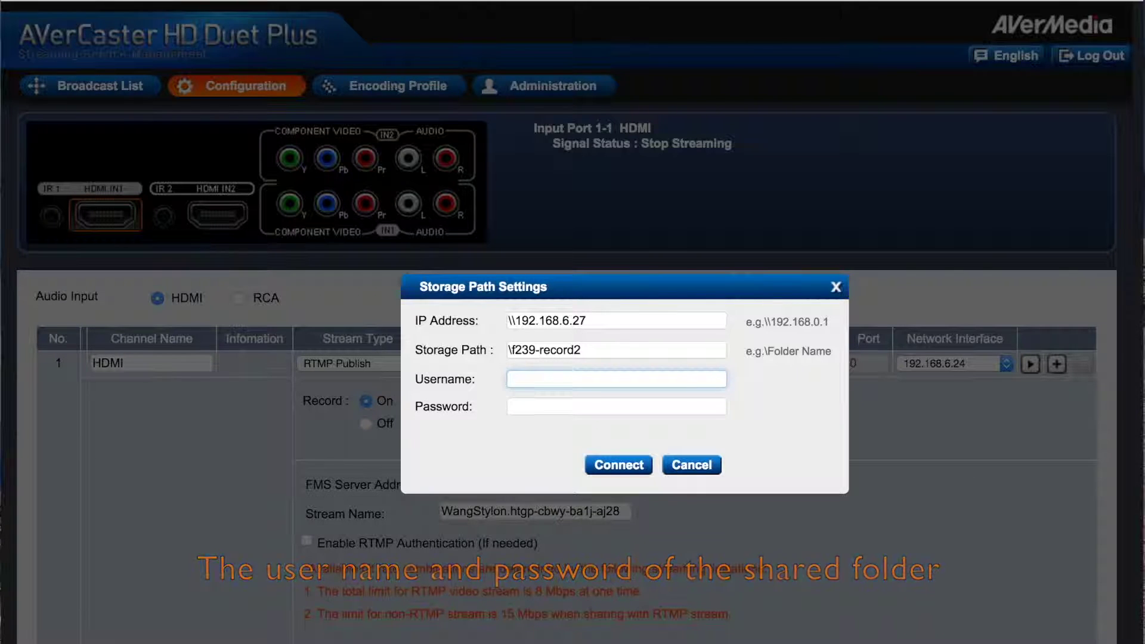
{"action": "key", "text": "Tab"}
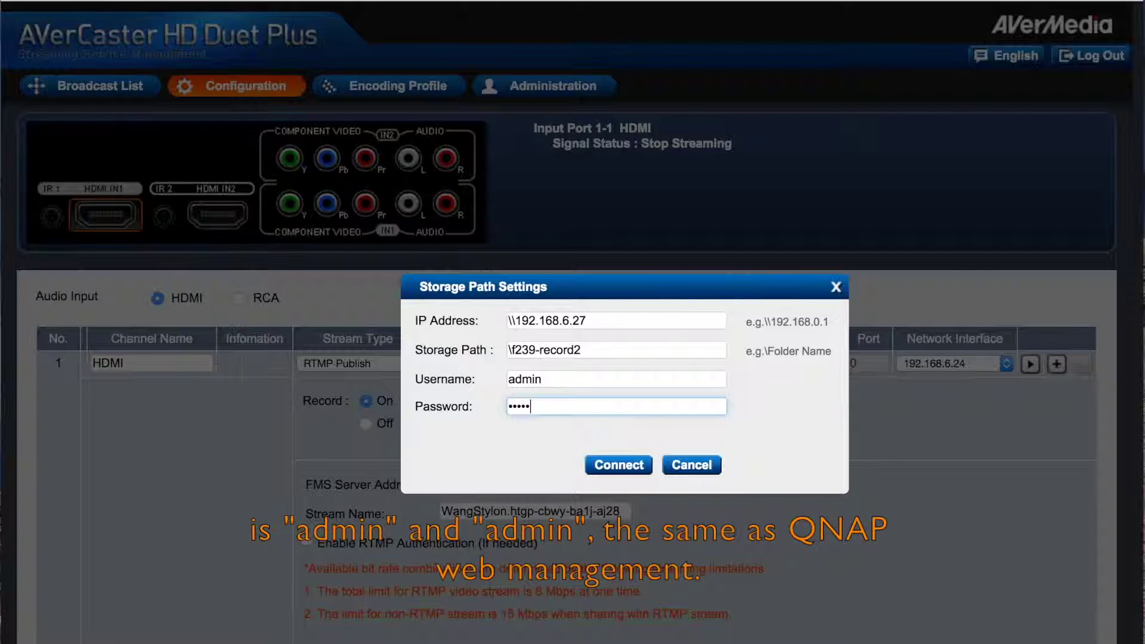
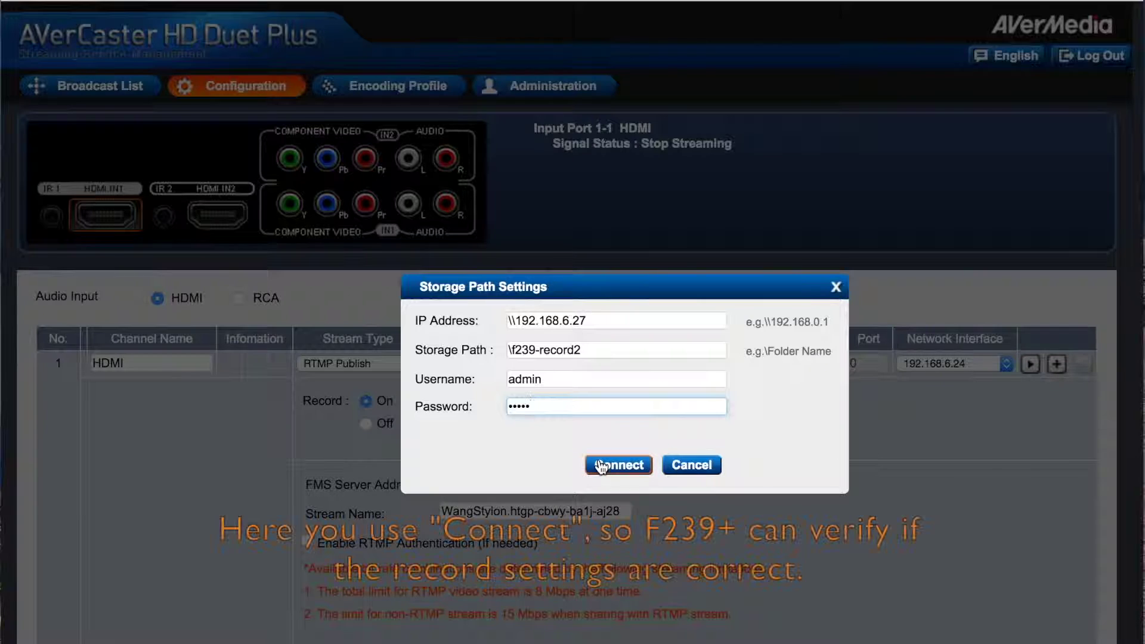
Connect to verify the storage path, then start streaming and recording the HDMI channel
{"action": "left_click", "coordinate": [601, 466]}
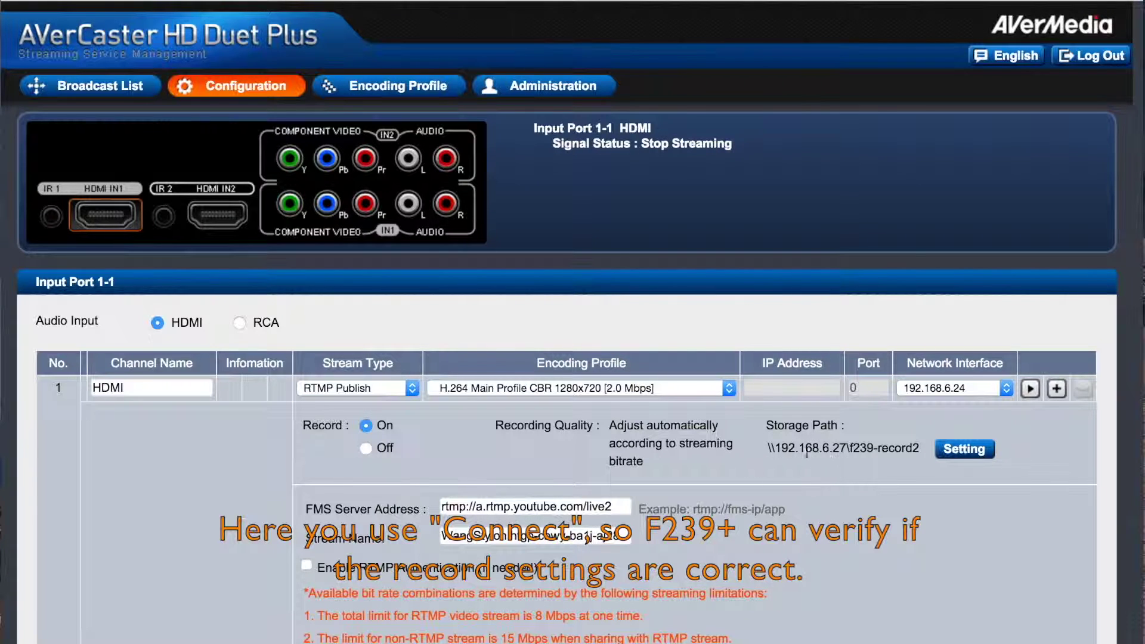
{"action": "scroll", "coordinate": [805, 430], "scroll_direction": "down", "scroll_amount": 2}
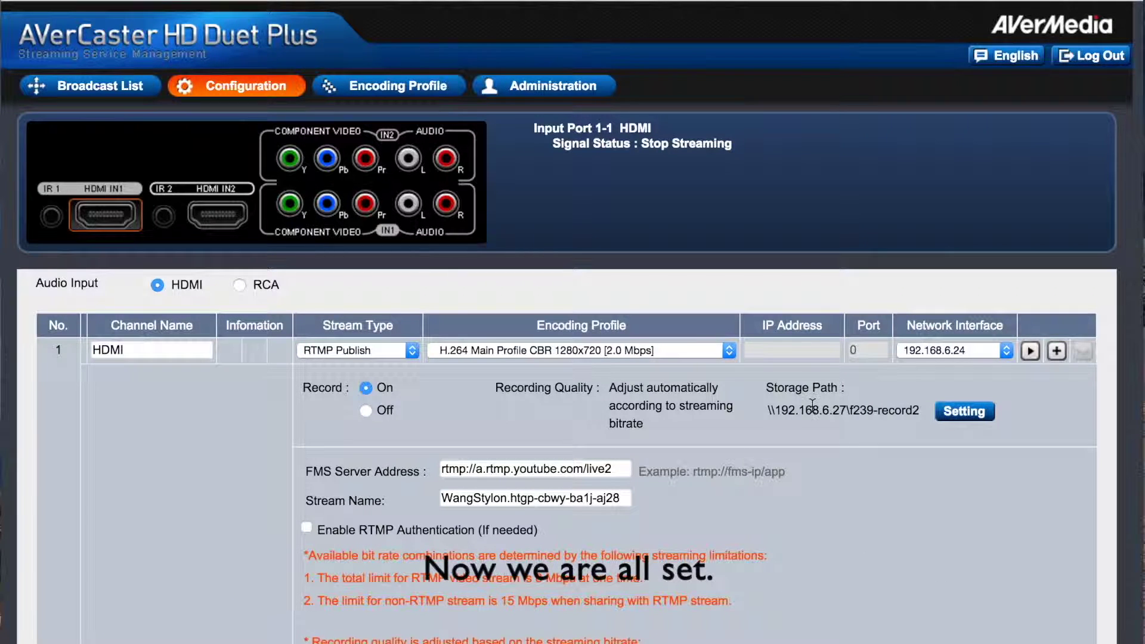
{"action": "left_click", "coordinate": [1031, 351]}
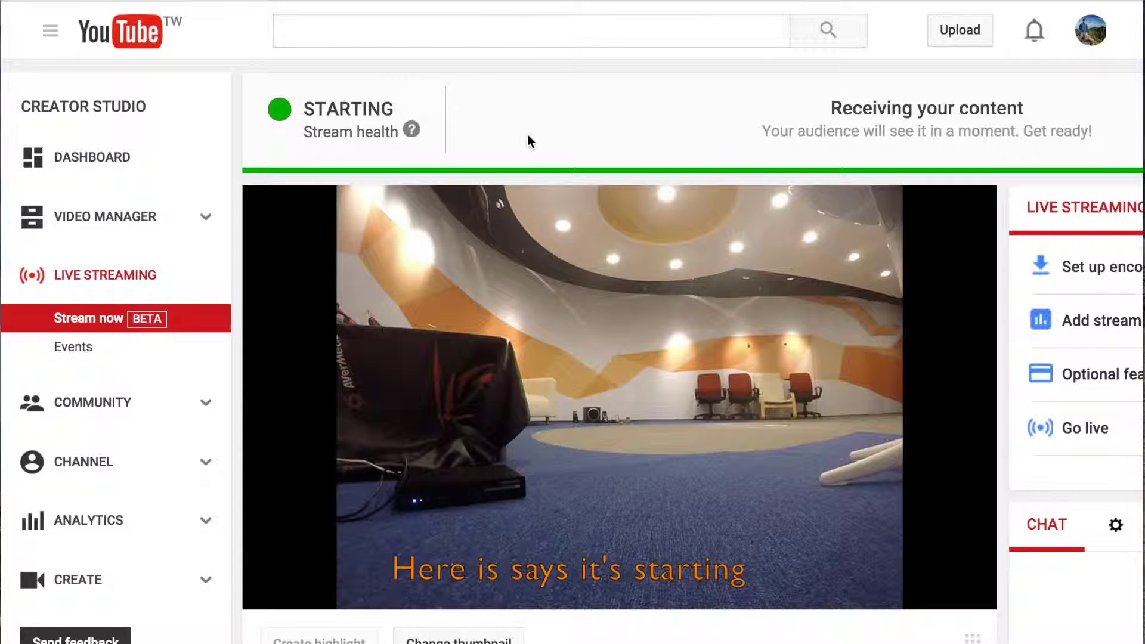
Scroll the YouTube Stream now page to confirm STARTING status and the incoming preview
{"action": "scroll", "coordinate": [529, 141], "scroll_direction": "down", "scroll_amount": 1}
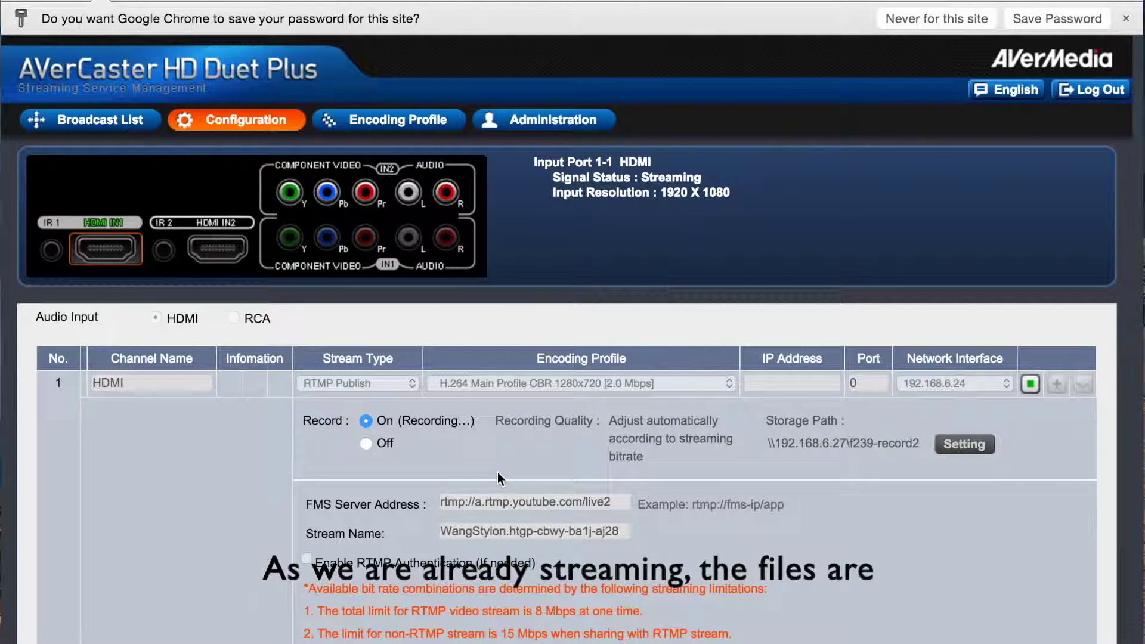
Check channel 1's Streaming/Recording status in Broadcast List, then stop its stream
{"action": "scroll", "coordinate": [498, 473], "scroll_direction": "down", "scroll_amount": 2}
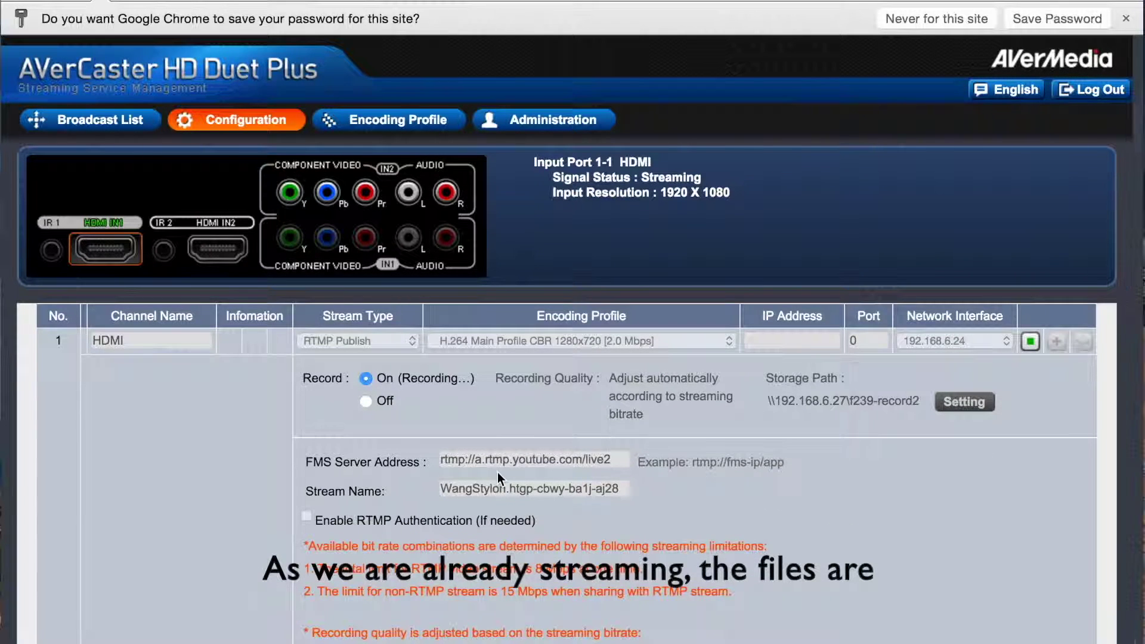
{"action": "scroll", "coordinate": [179, 134], "scroll_direction": "up", "scroll_amount": 3}
{"action": "left_click", "coordinate": [117, 118]}
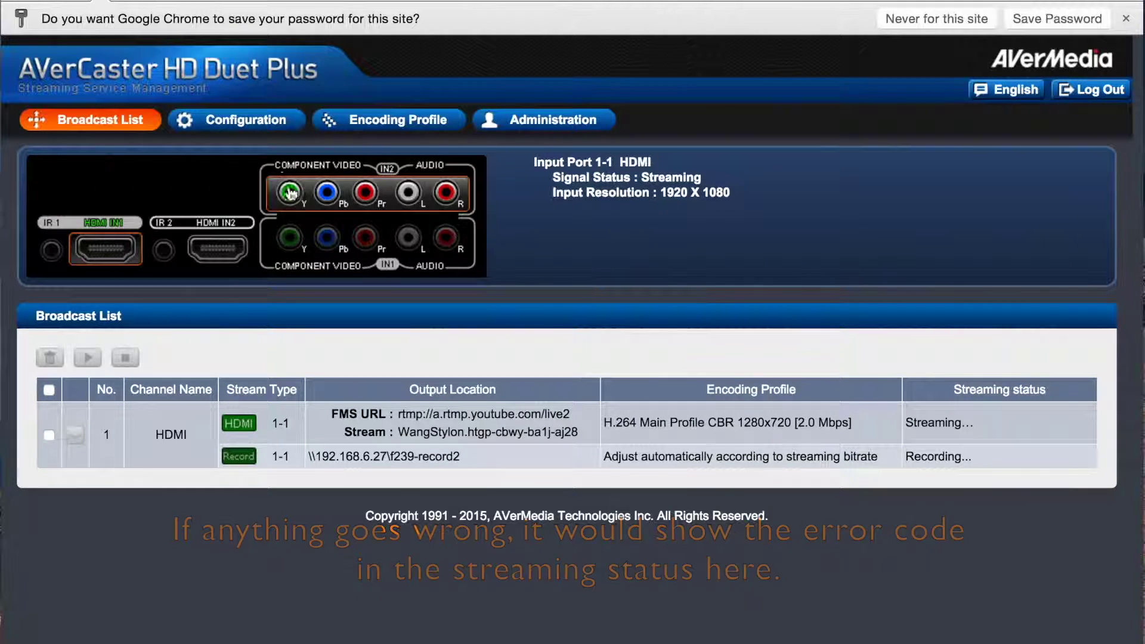
{"action": "left_click", "coordinate": [270, 120]}
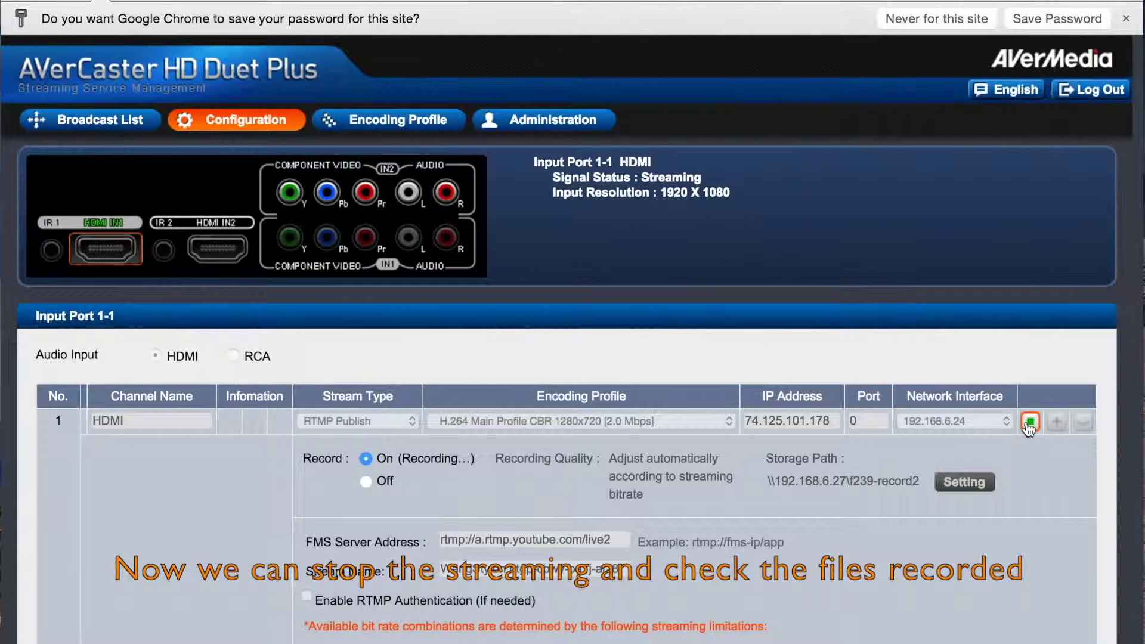
{"action": "left_click", "coordinate": [1028, 422]}
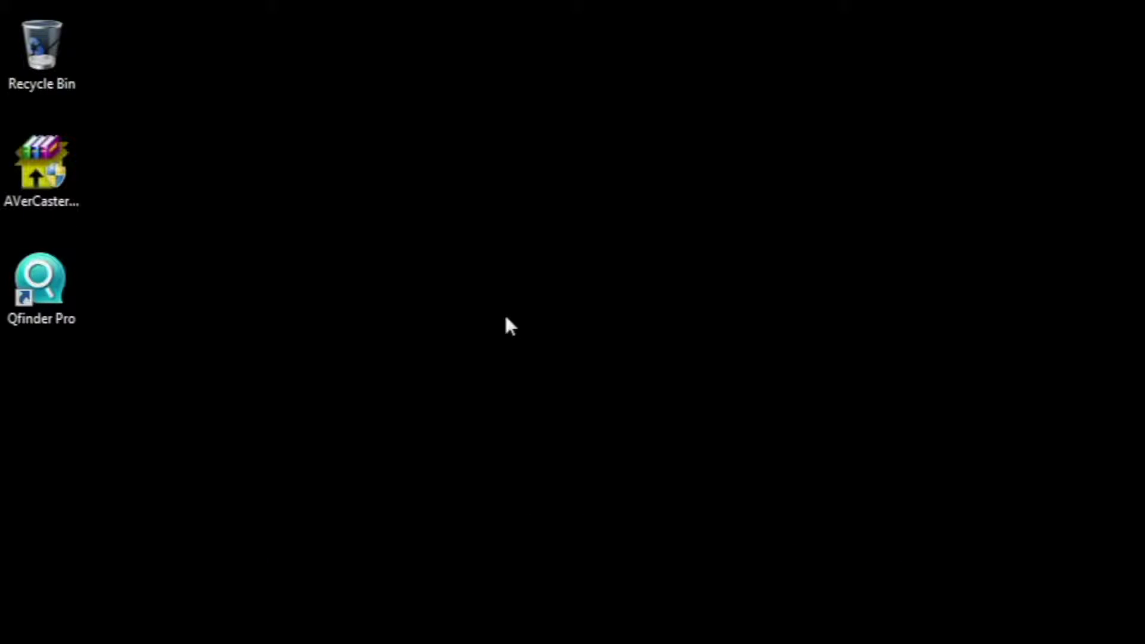
Open Computer in Explorer and navigate to the NAS at \\192.168.6.27
{"action": "key", "text": "super"}
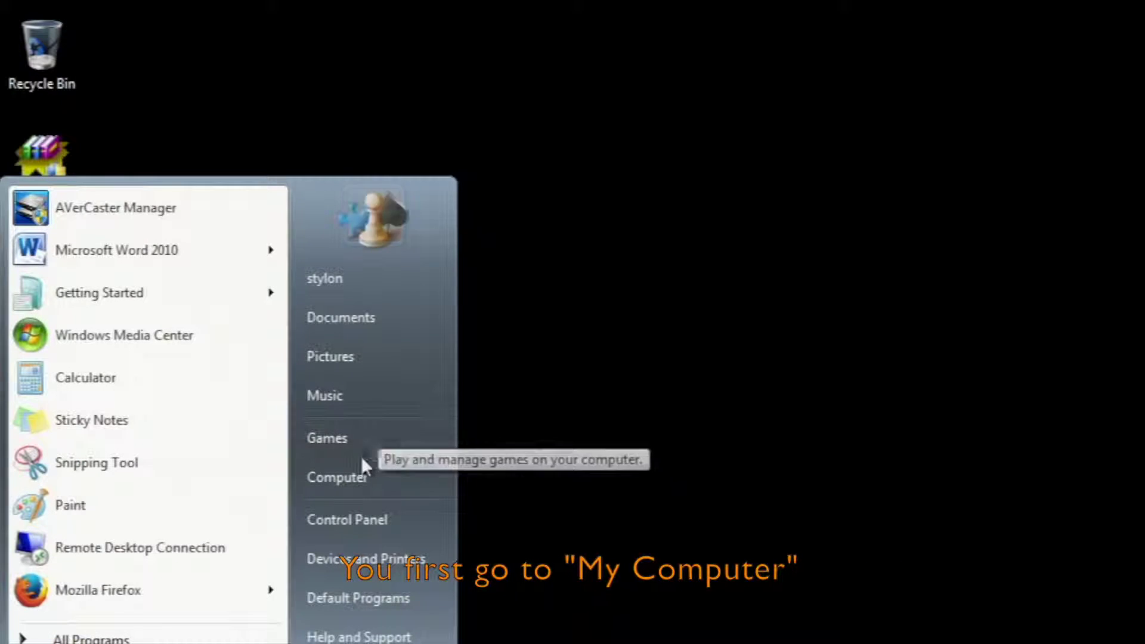
{"action": "left_click", "coordinate": [359, 474]}
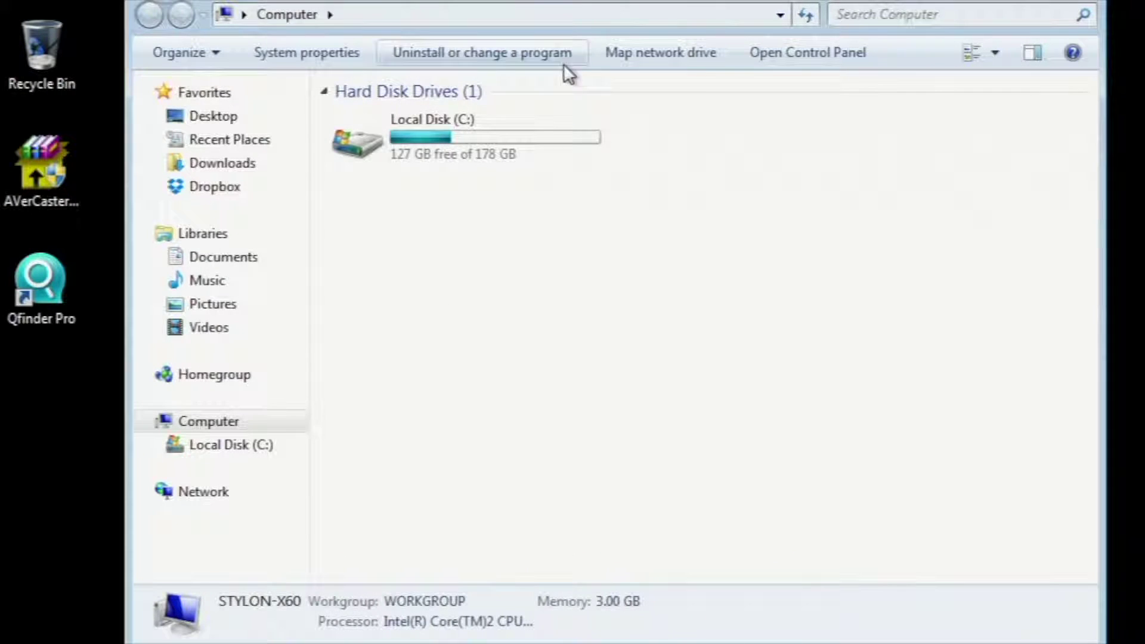
{"action": "left_click", "coordinate": [583, 11]}
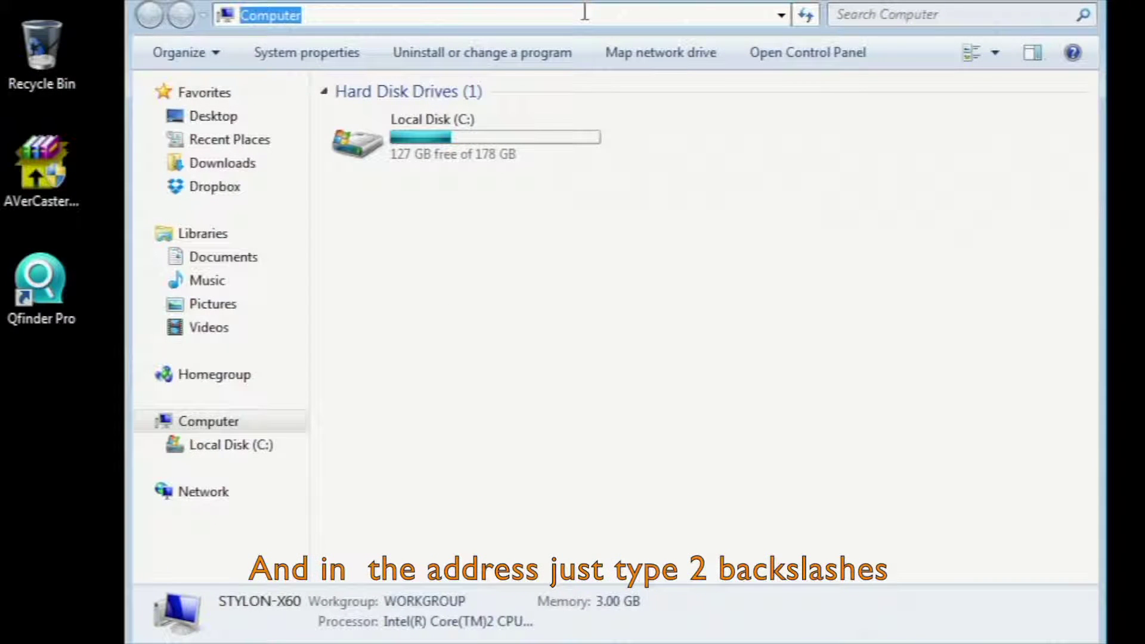
{"action": "type", "text": "\\\\192."}
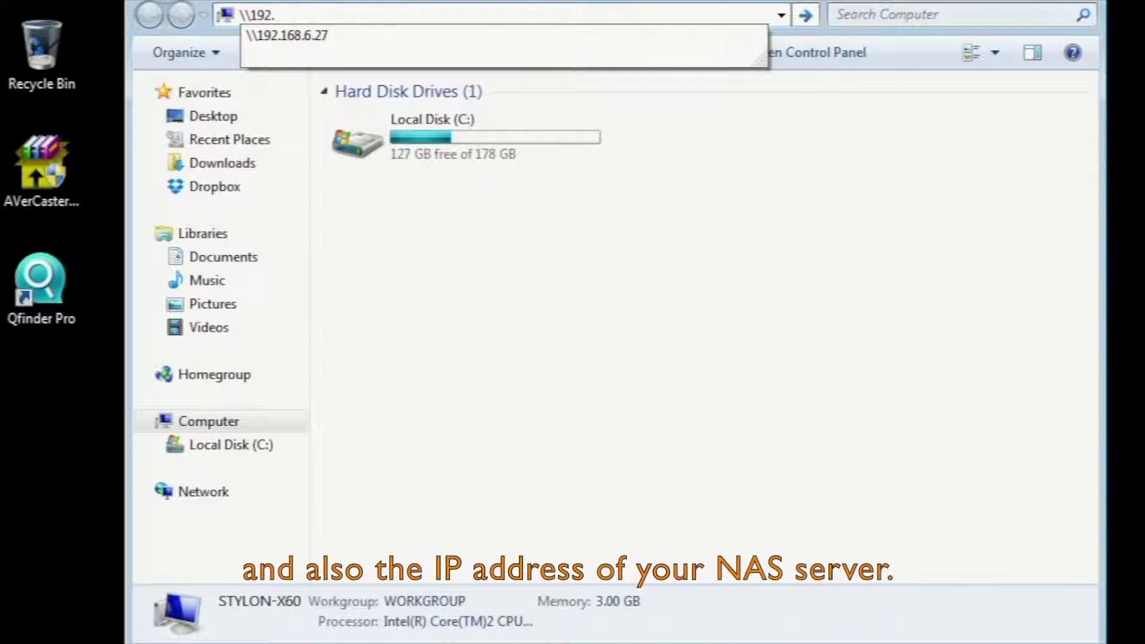
{"action": "key", "text": "Down"}
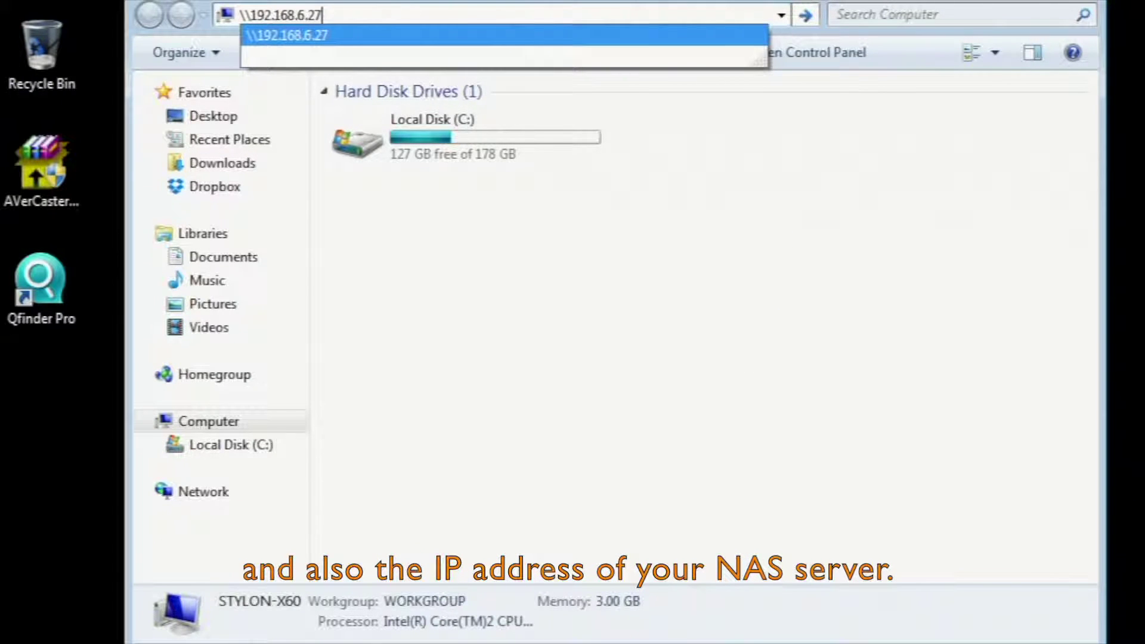
{"action": "key", "text": "Return"}
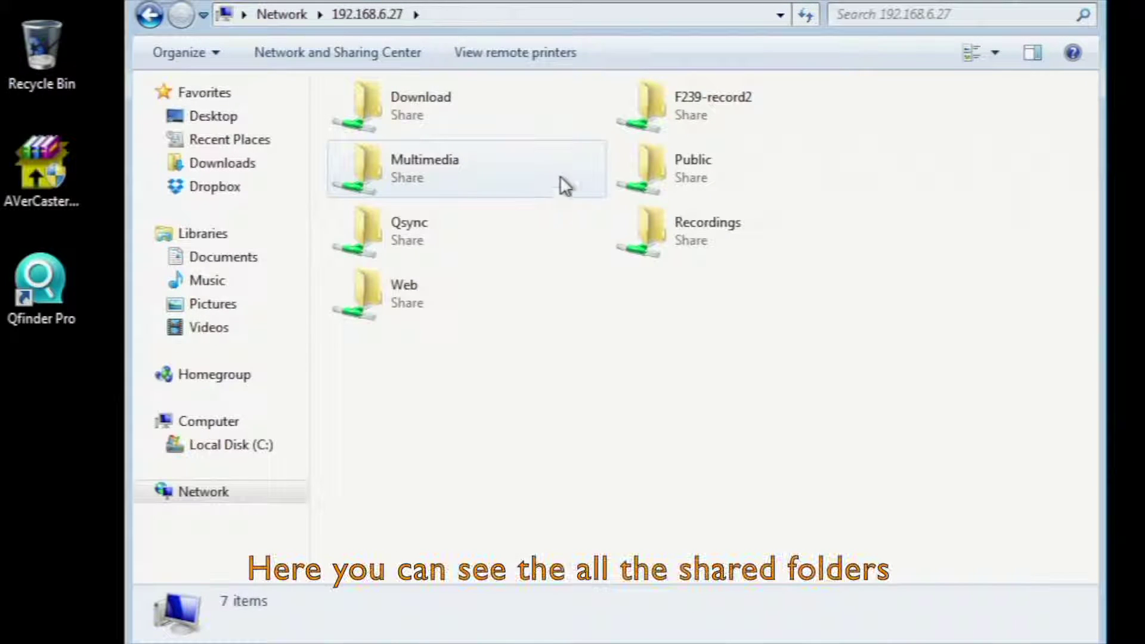
Open the F239-record2 share with the NAS username and password, and select the recorded .ts file
{"action": "double_click", "coordinate": [734, 102]}
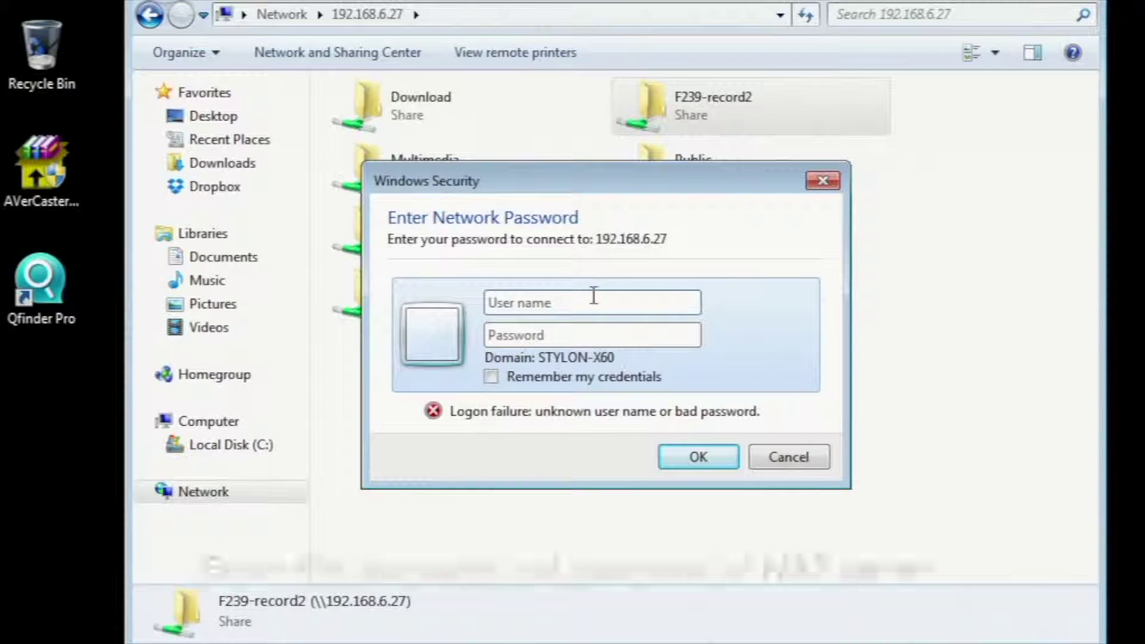
{"action": "key", "text": "Tab"}
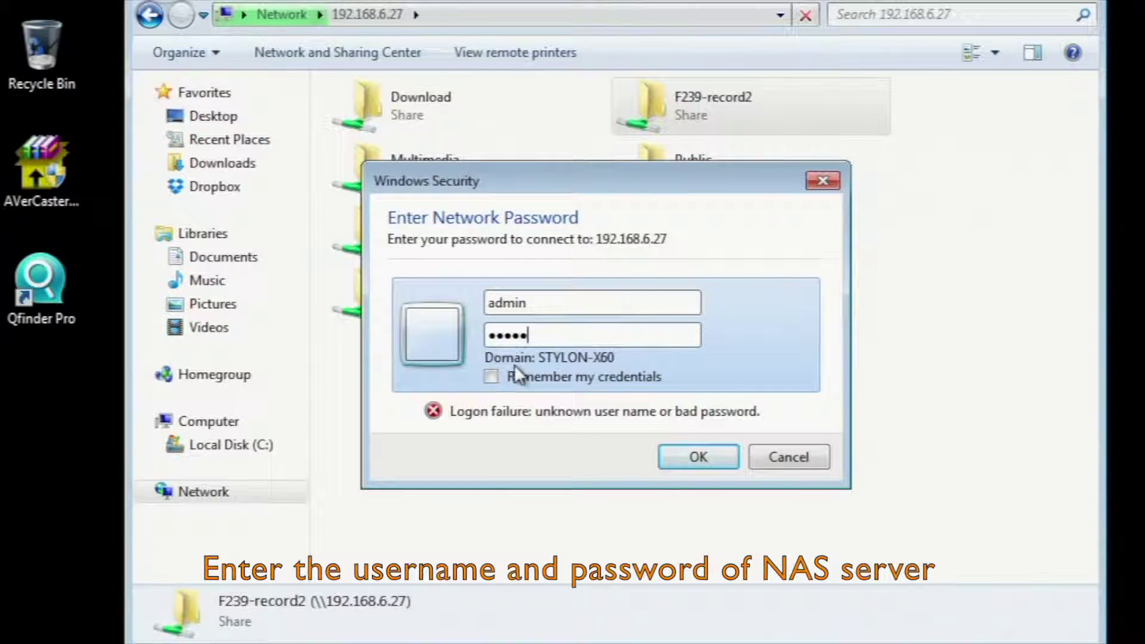
{"action": "left_click", "coordinate": [696, 464]}
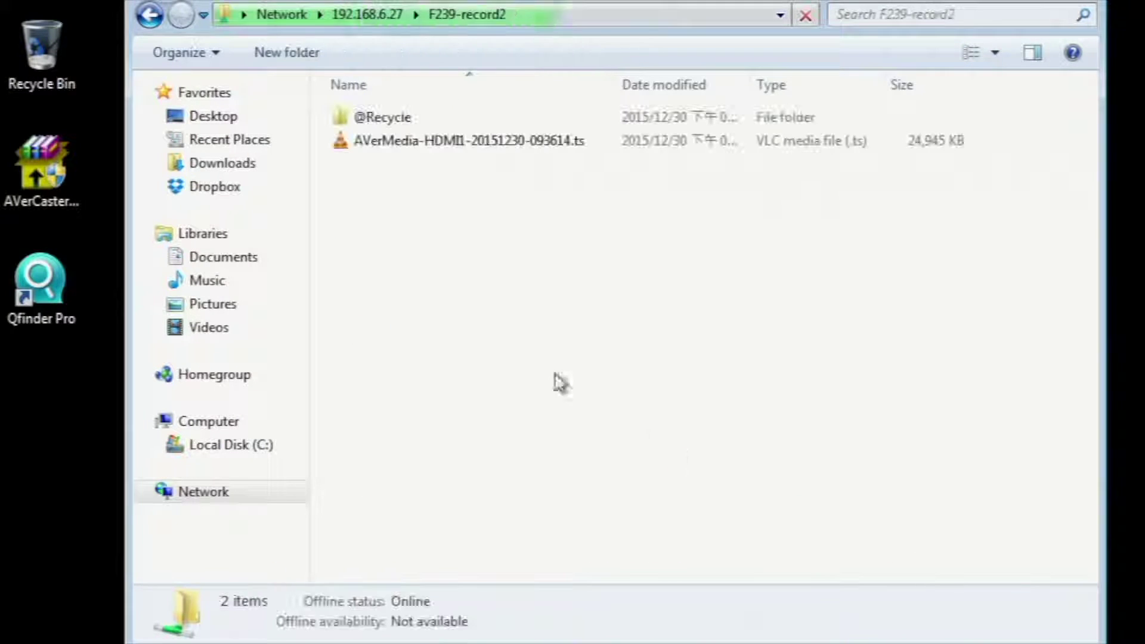
{"action": "left_click", "coordinate": [416, 148]}
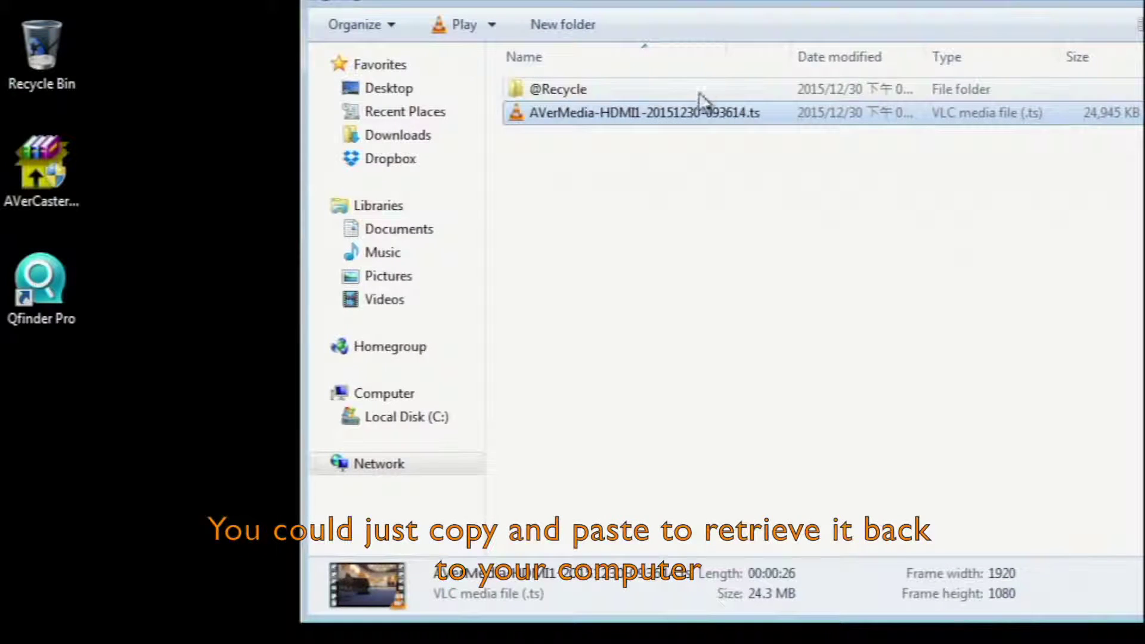
Copy AVerMedia-HDMI1-20151230-093614.ts to the desktop and play the copy in VLC
{"action": "left_click_drag", "start_coordinate": [692, 110], "coordinate": [220, 460]}
{"action": "left_click", "coordinate": [607, 334]}
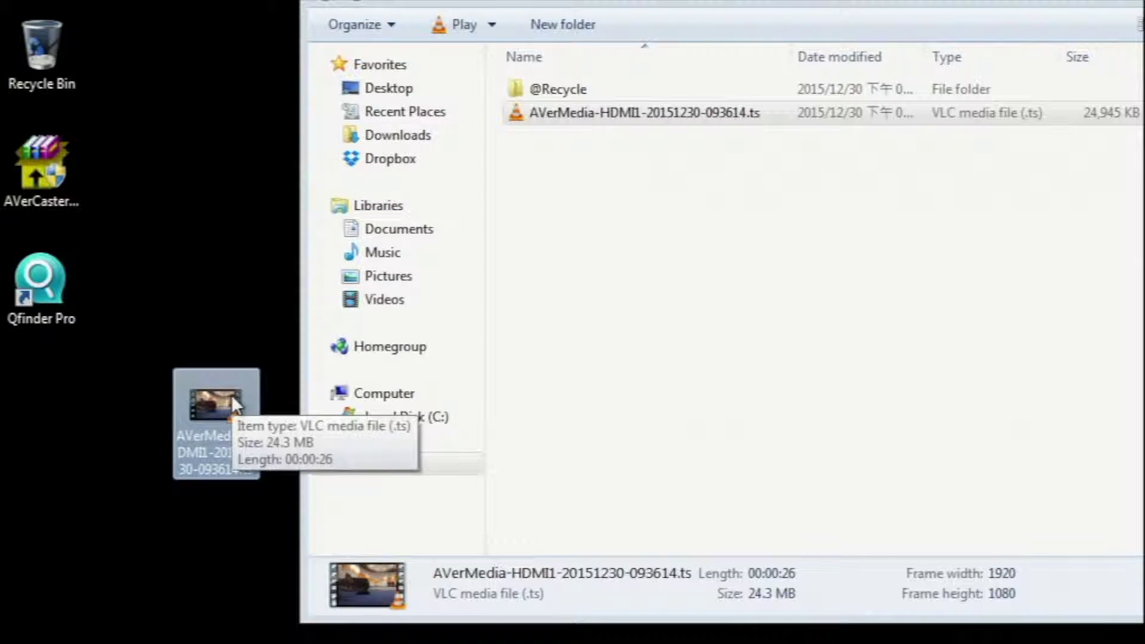
{"action": "double_click", "coordinate": [235, 396]}
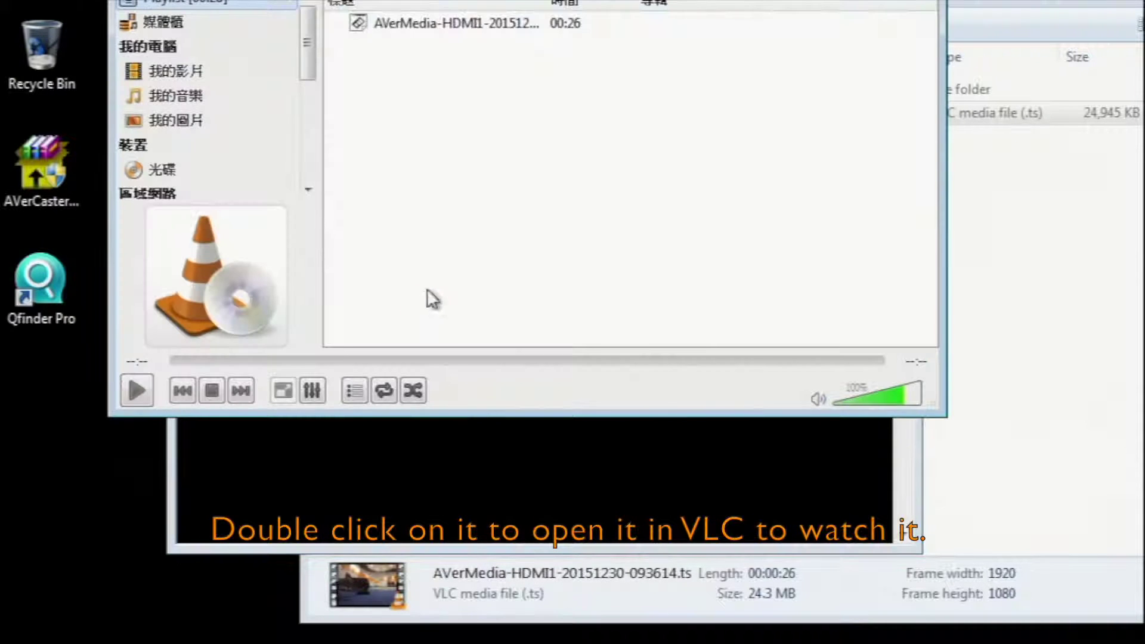